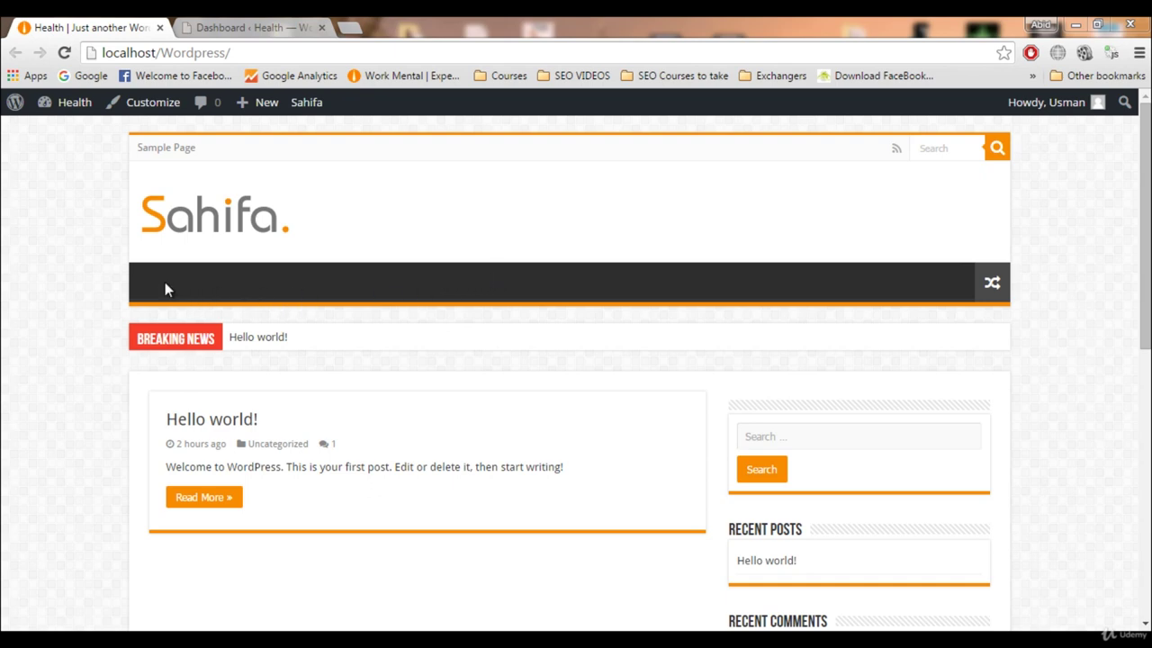
Go from the site's front page to Appearance > Menus in the WordPress admin
{"action": "left_click", "coordinate": [257, 29]}
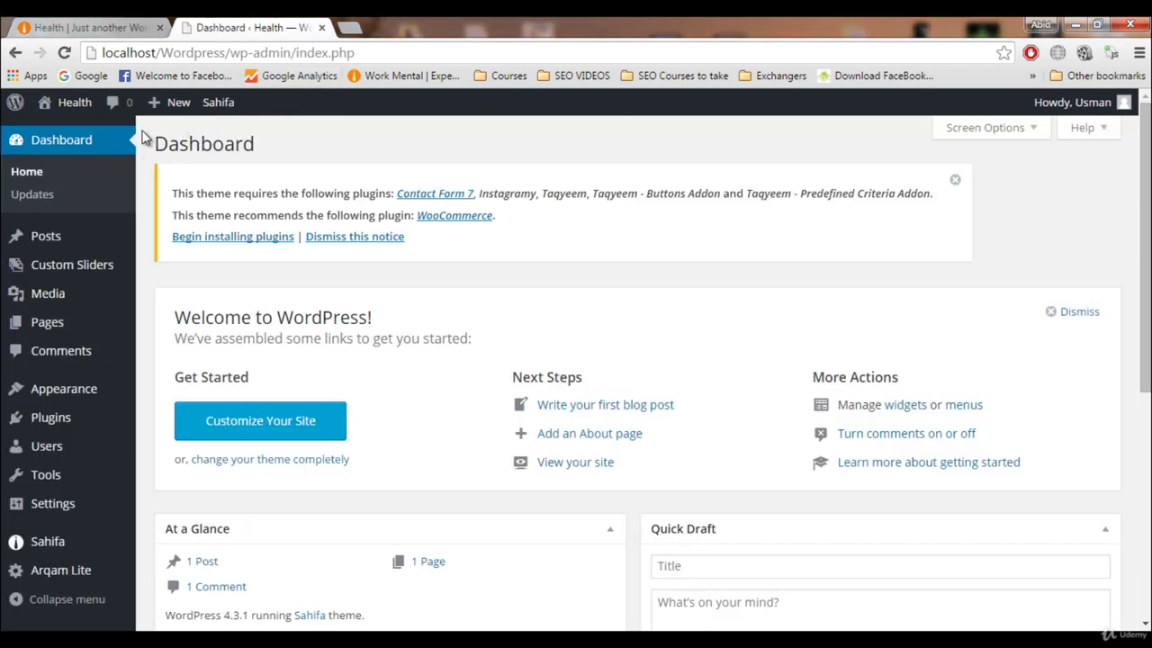
{"action": "mouse_move", "coordinate": [82, 398]}
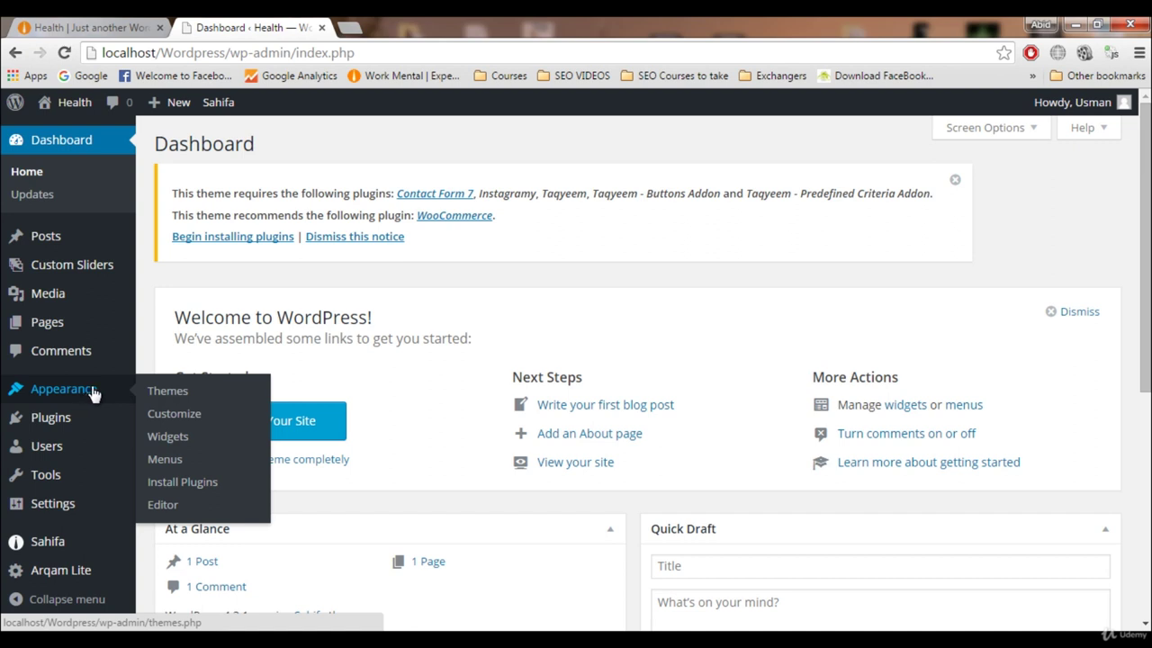
{"action": "left_click", "coordinate": [157, 455]}
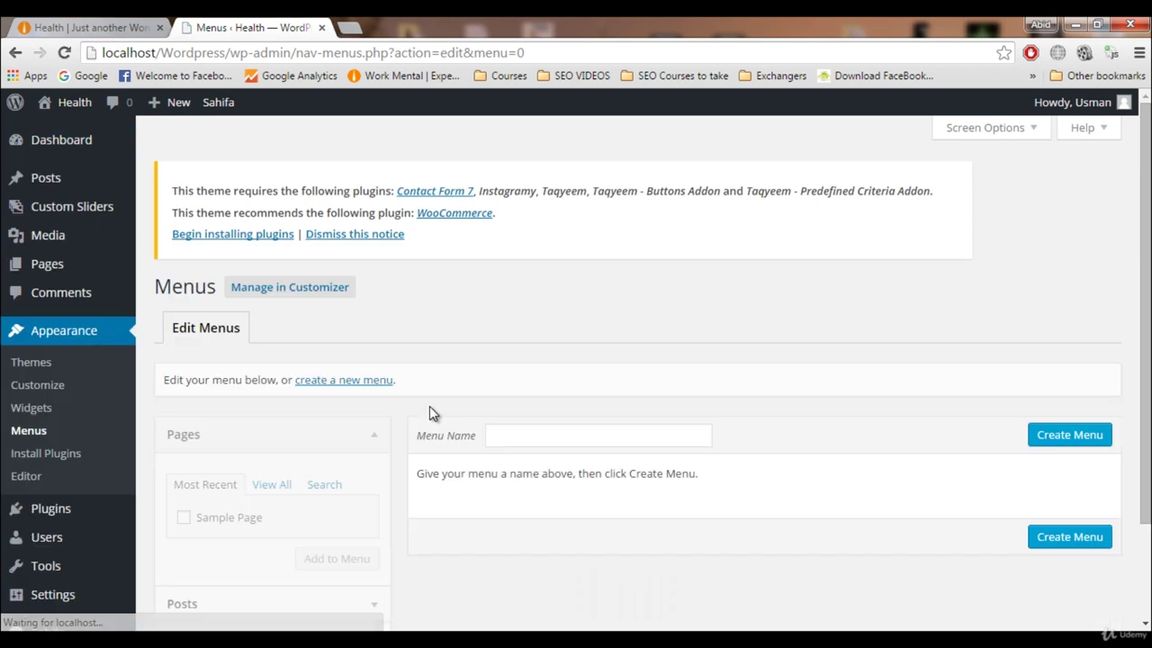
Create a new empty menu named 'Main Menu'
{"action": "left_click", "coordinate": [486, 410]}
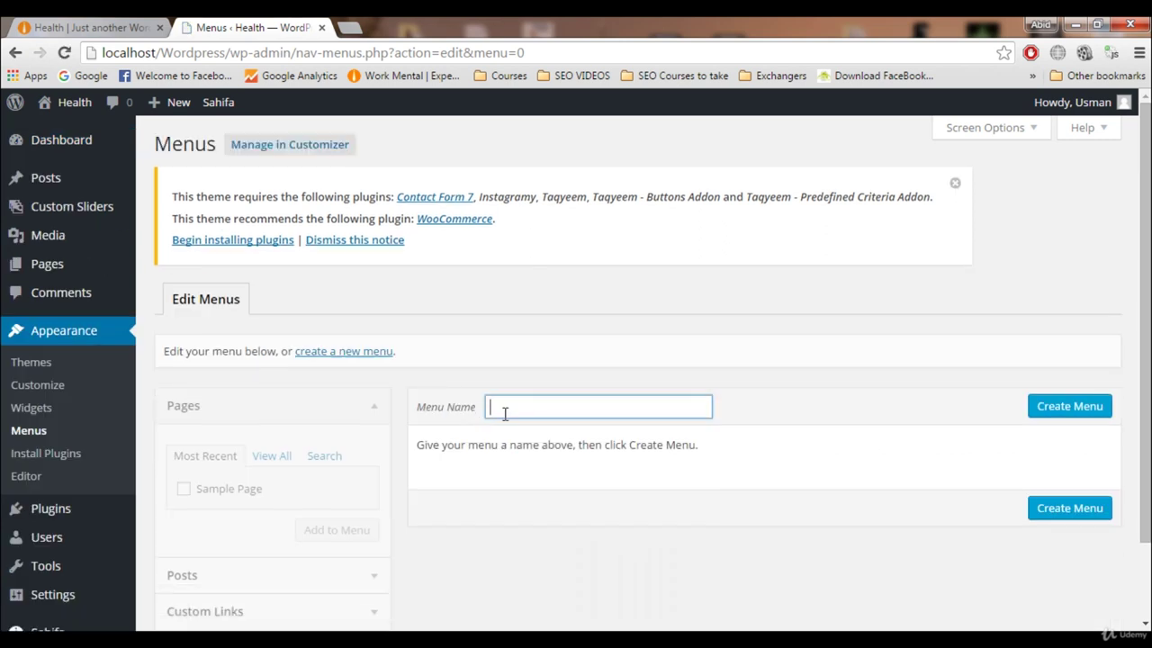
{"action": "left_click", "coordinate": [504, 405]}
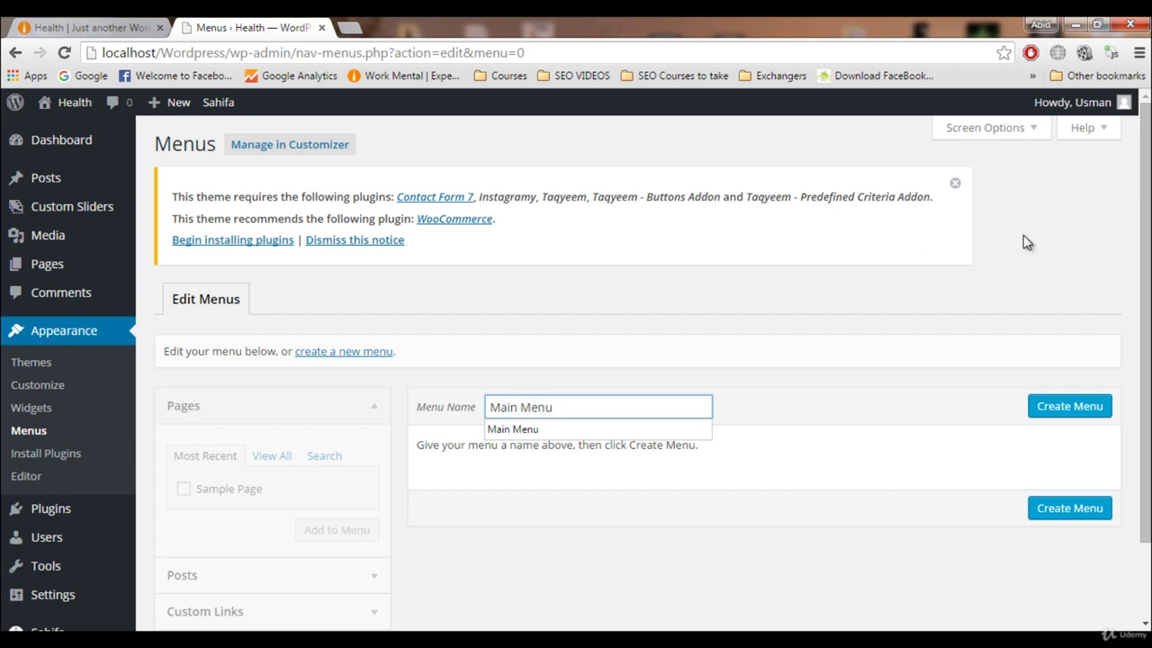
{"action": "type", "text": "Main Menu"}
{"action": "left_click", "coordinate": [1062, 403]}
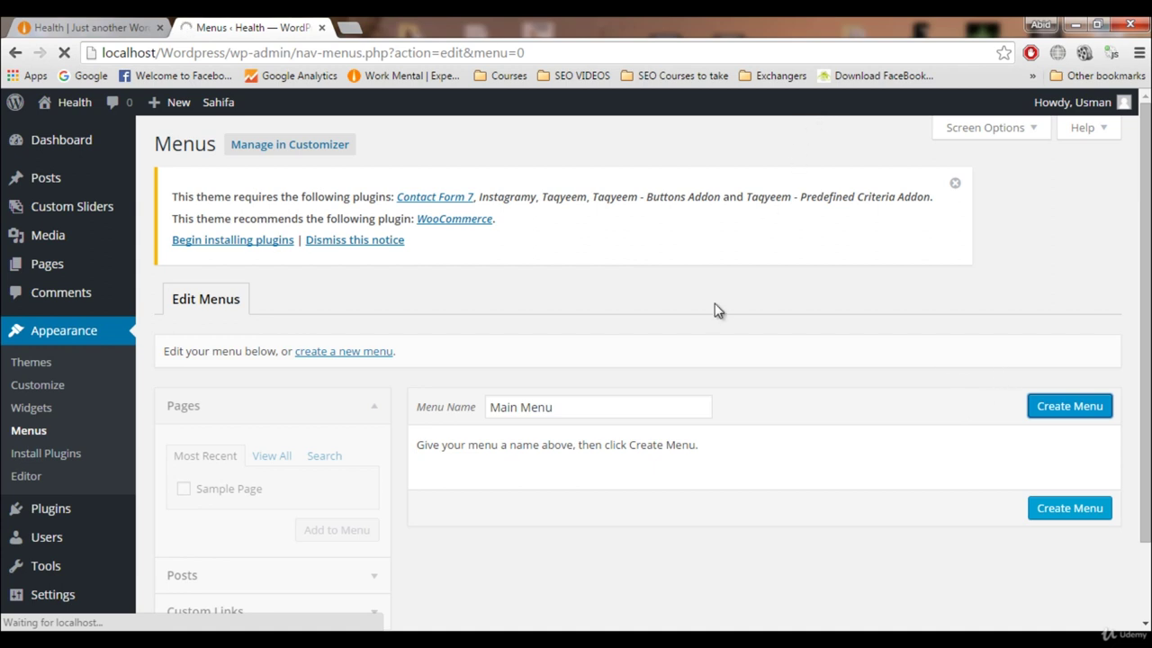
{"action": "scroll", "coordinate": [638, 380], "scroll_direction": "down", "scroll_amount": 3}
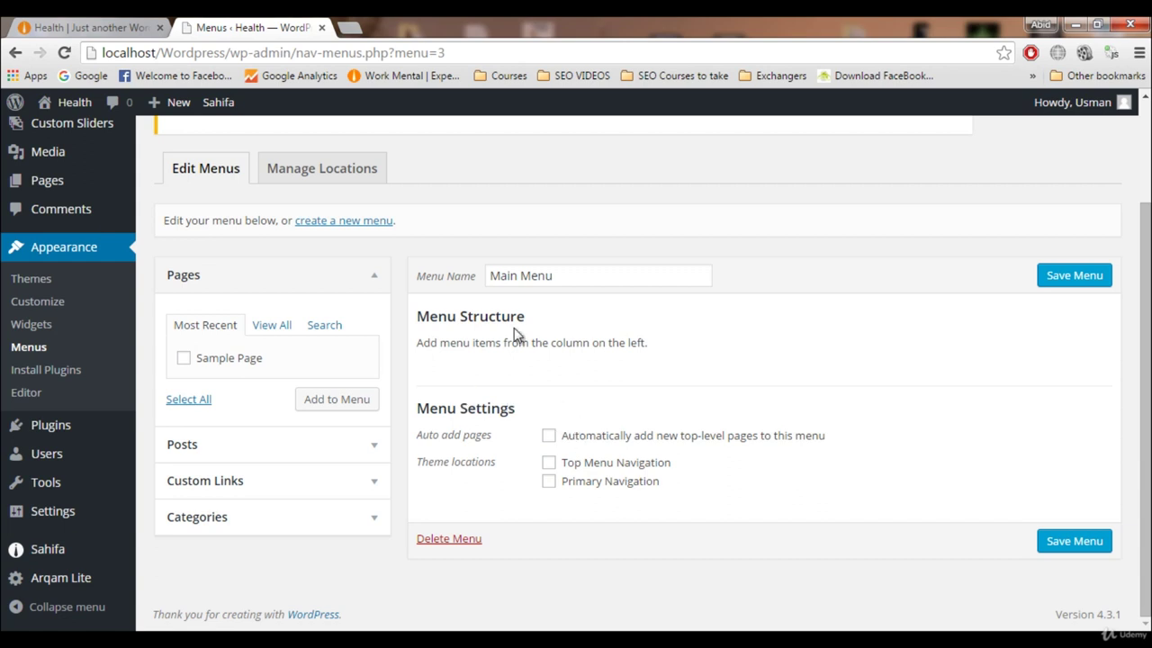
Check the site's front page, then come back to the menu editor
{"action": "left_click", "coordinate": [20, 27]}
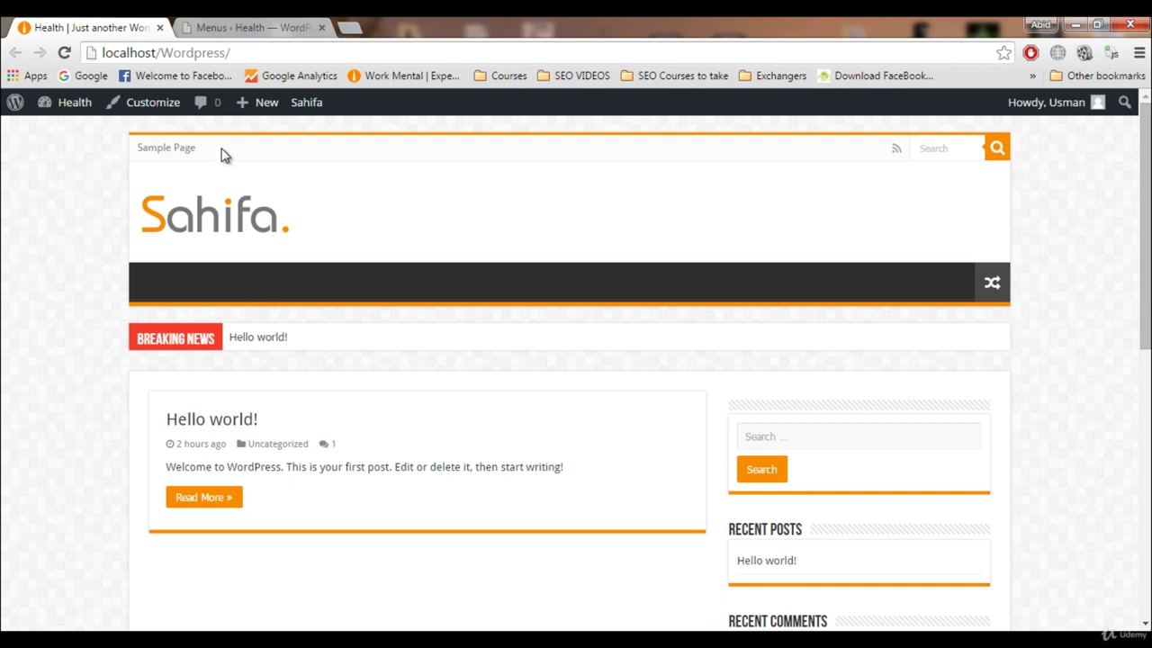
{"action": "key", "text": "ctrl+Tab"}
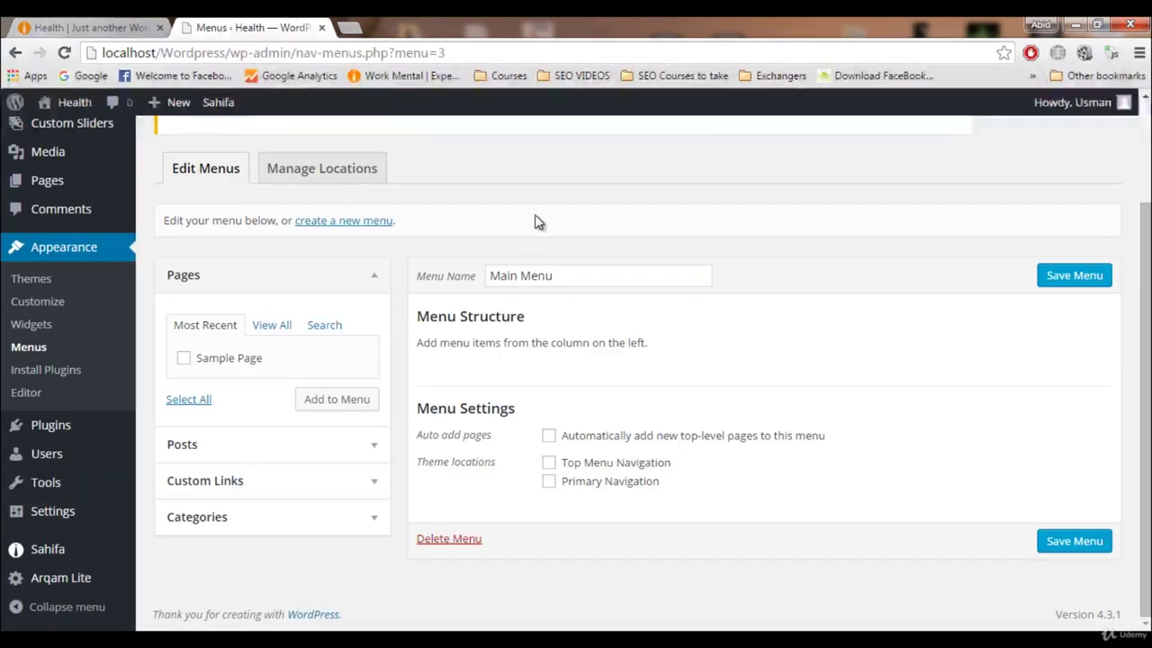
{"action": "left_click", "coordinate": [542, 279]}
{"action": "left_click", "coordinate": [565, 332]}
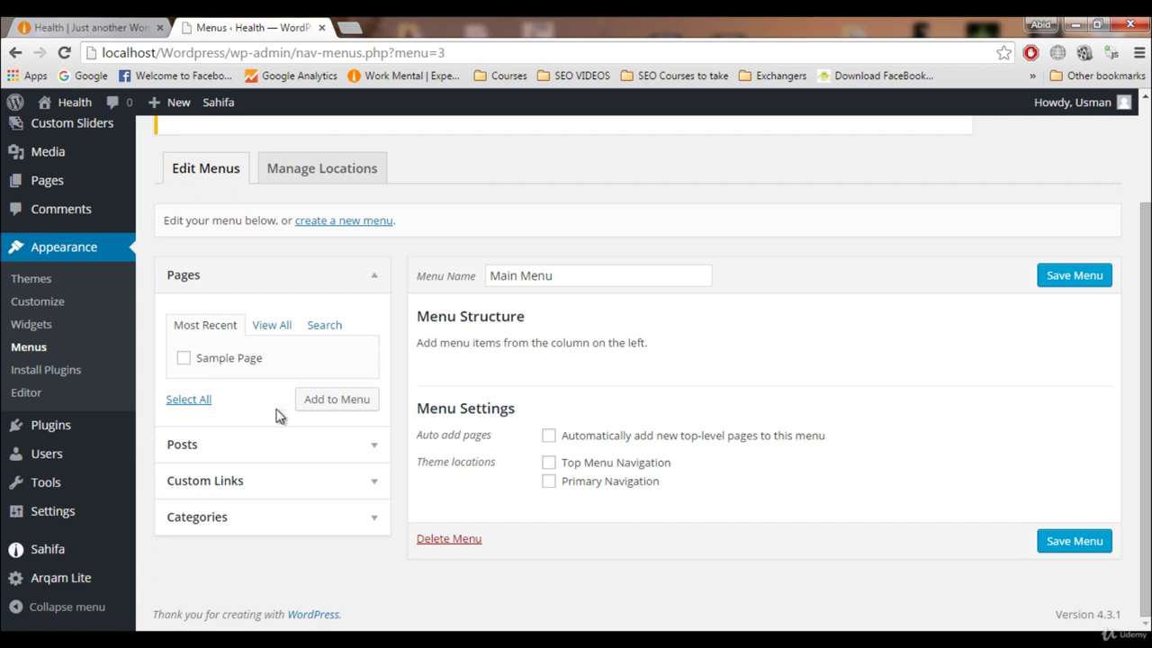
Add Sample Page from the Pages box to Main Menu
{"action": "left_click", "coordinate": [227, 447]}
{"action": "left_click", "coordinate": [243, 491]}
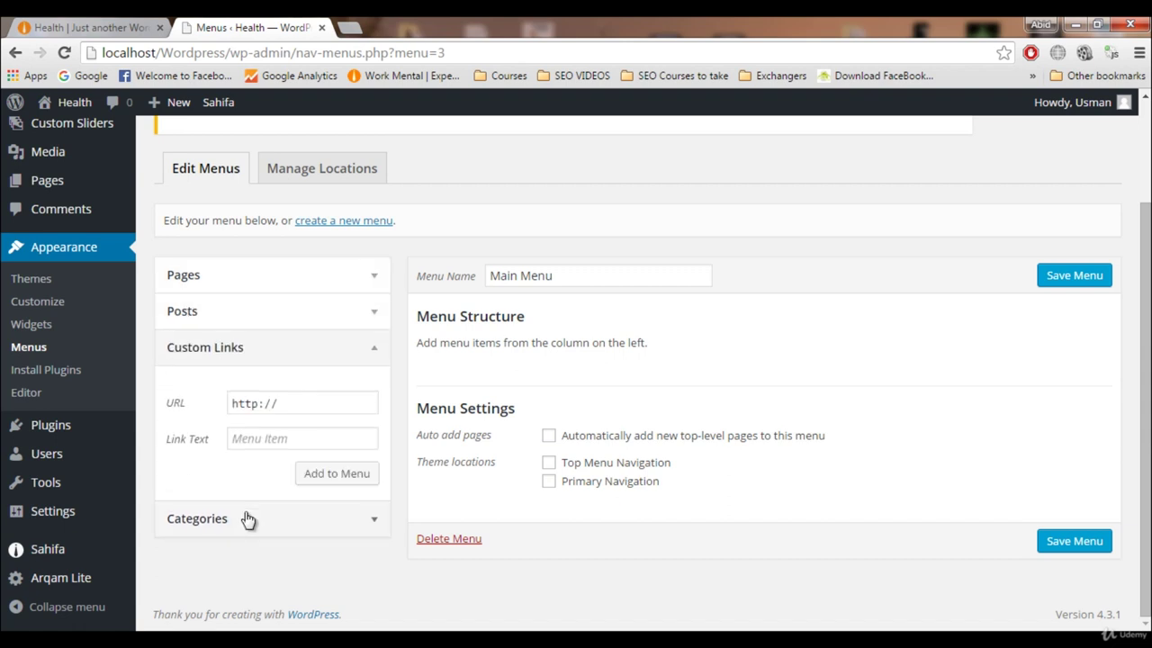
{"action": "left_click", "coordinate": [243, 513]}
{"action": "left_click", "coordinate": [232, 277]}
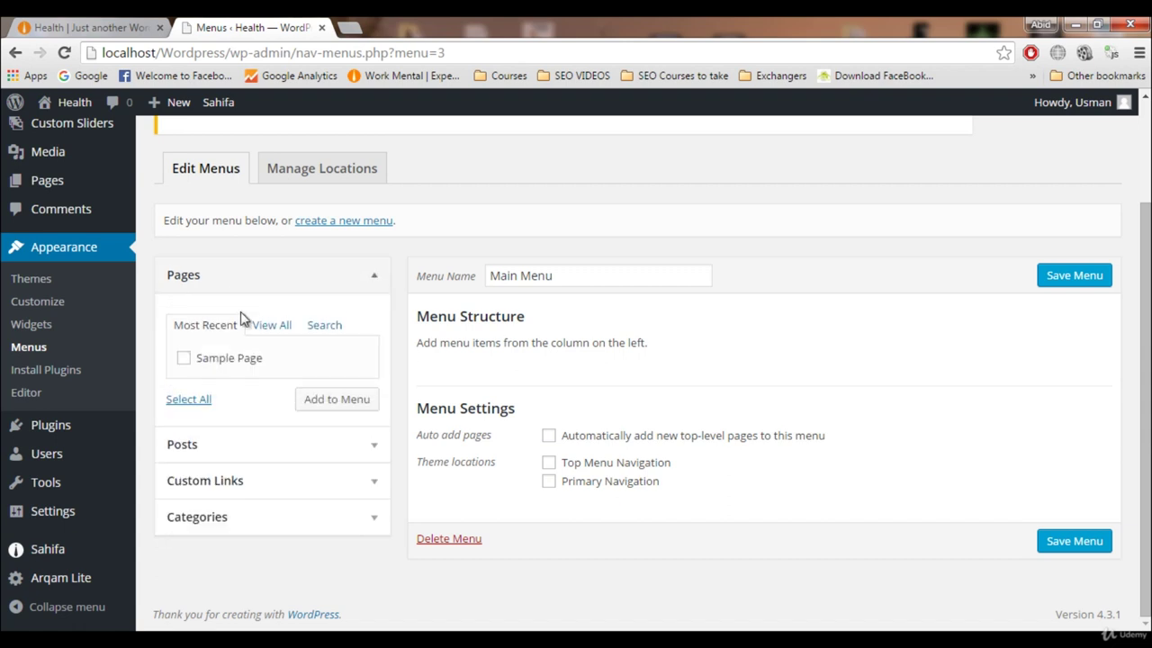
{"action": "left_click", "coordinate": [184, 359]}
{"action": "left_click", "coordinate": [328, 407]}
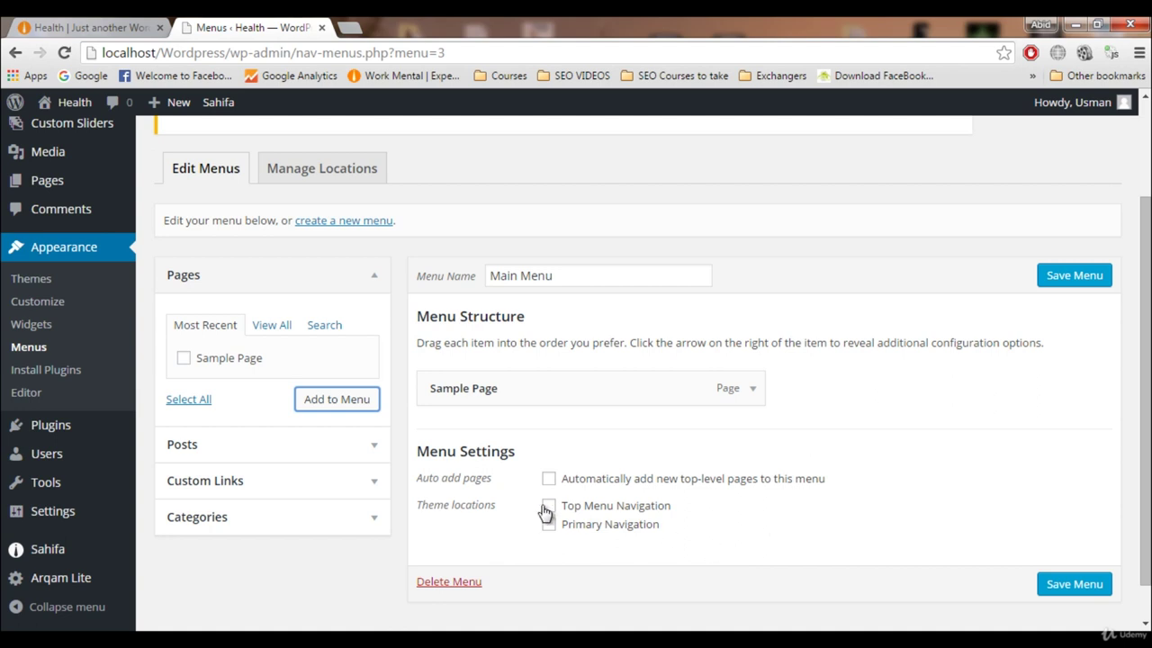
Assign Main Menu to the Primary Navigation theme location and save it
{"action": "left_click", "coordinate": [147, 23]}
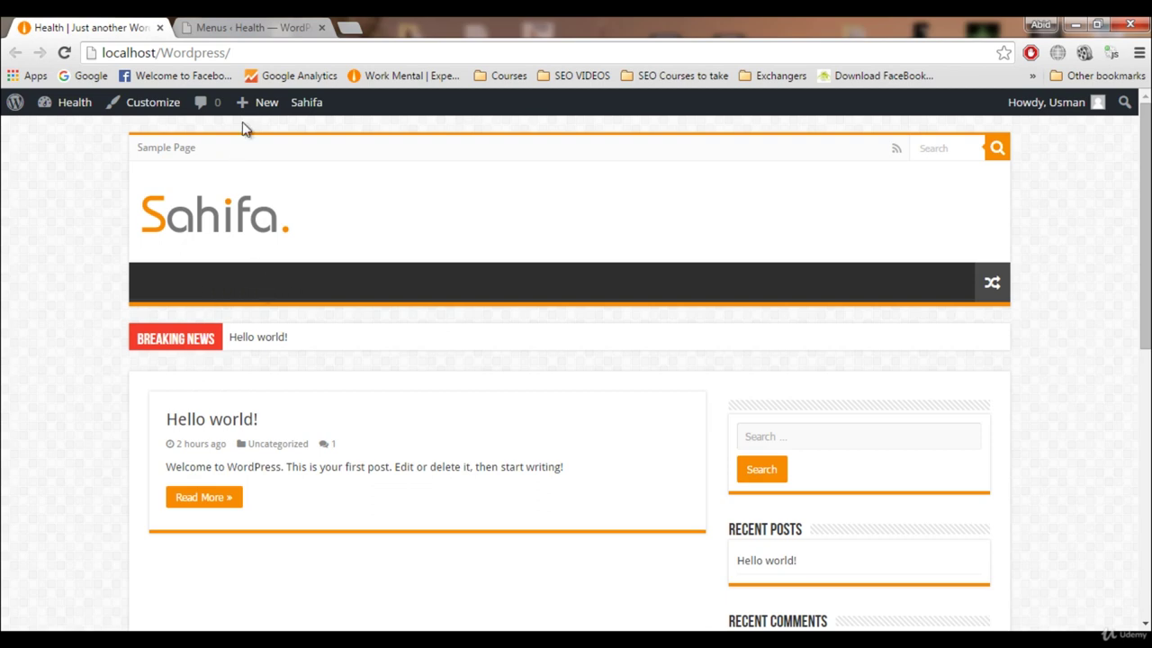
{"action": "left_click", "coordinate": [252, 27]}
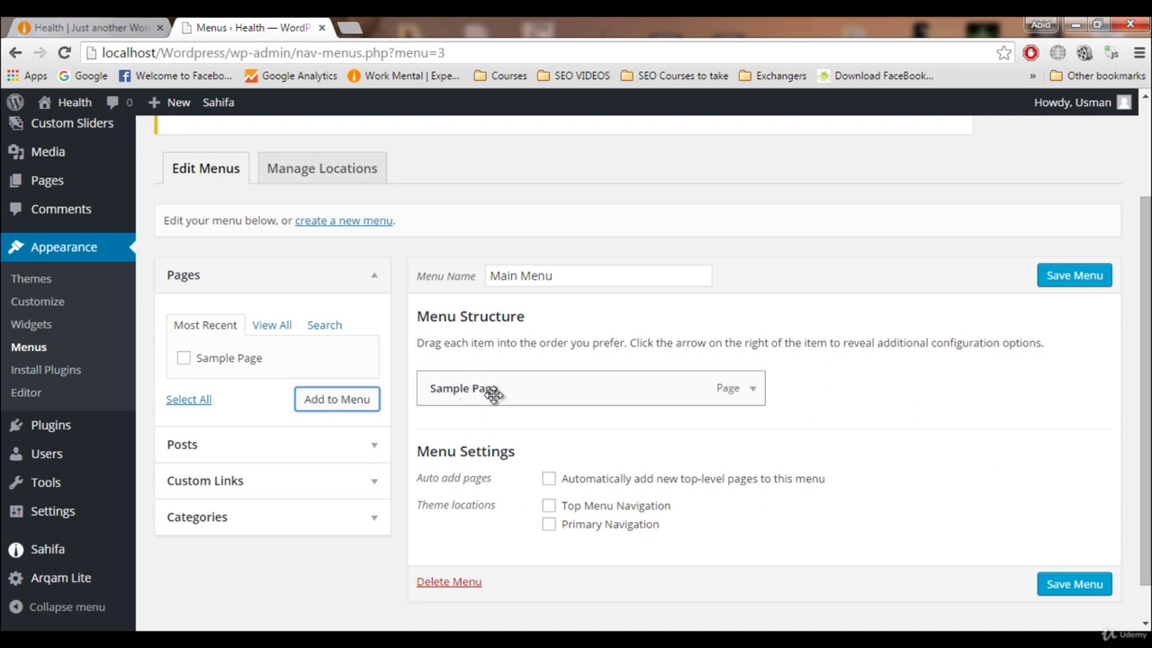
{"action": "left_click", "coordinate": [549, 524]}
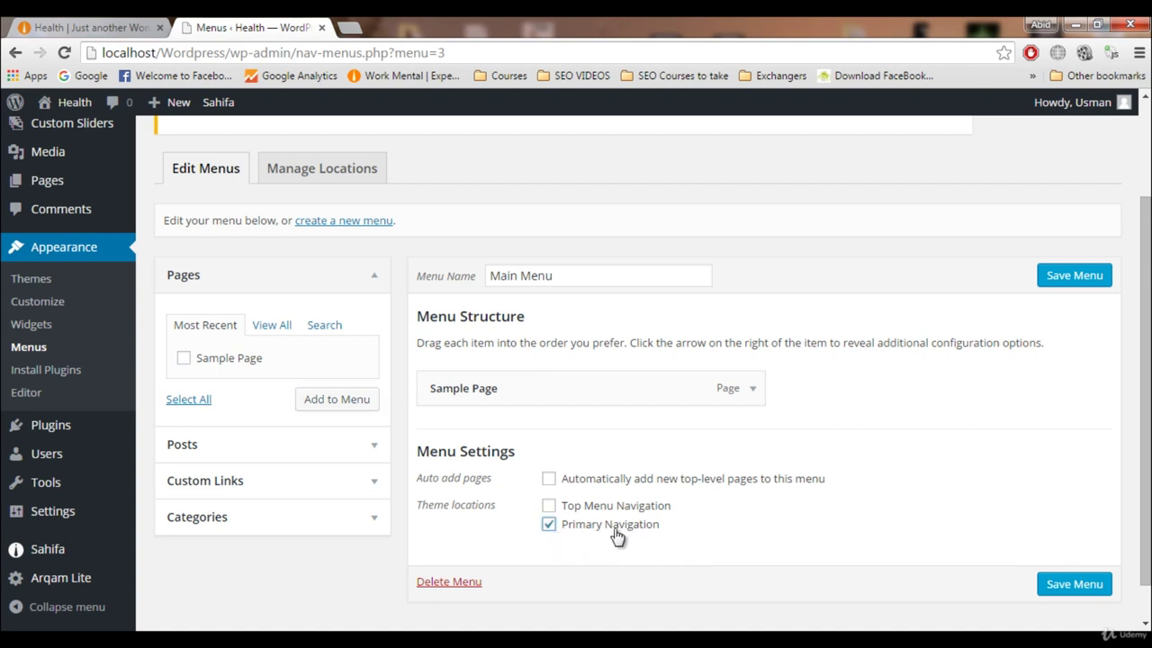
{"action": "left_click", "coordinate": [1064, 588]}
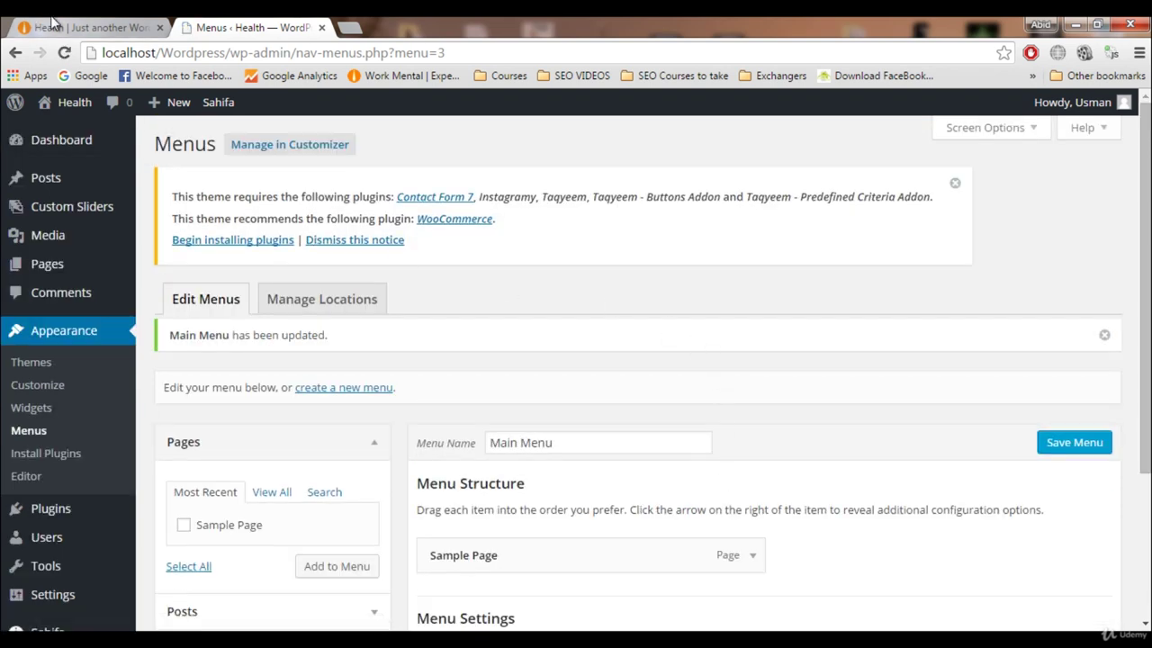
Reload the front end, open Sample Page from the nav bar, then return home
{"action": "left_click", "coordinate": [54, 23]}
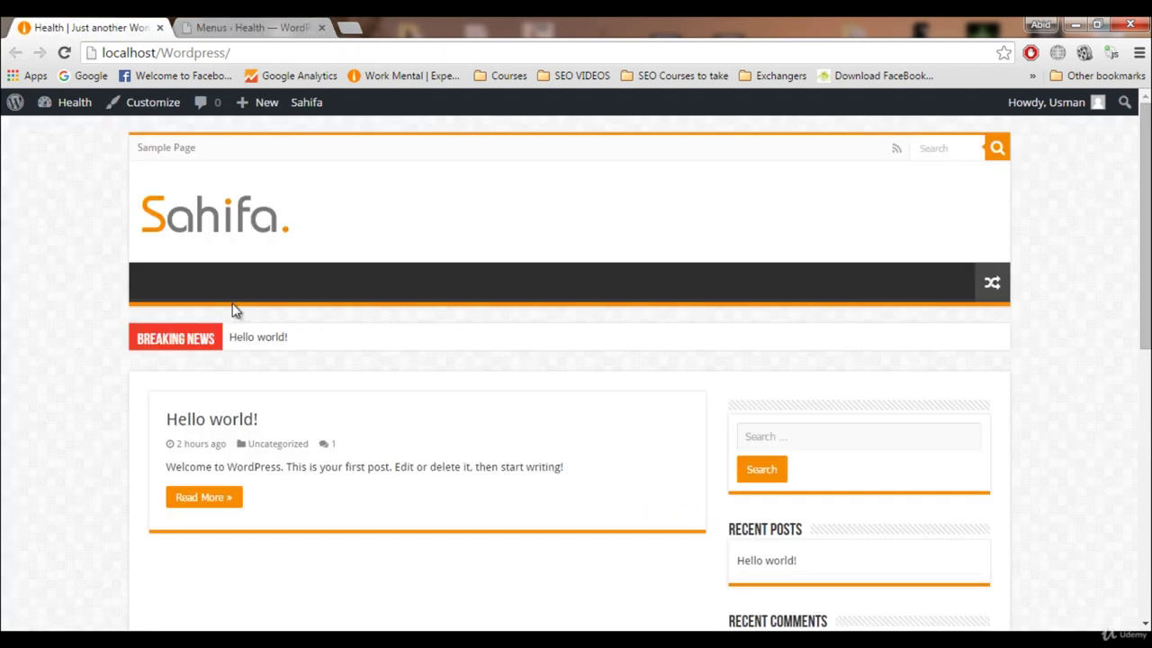
{"action": "left_click", "coordinate": [64, 52]}
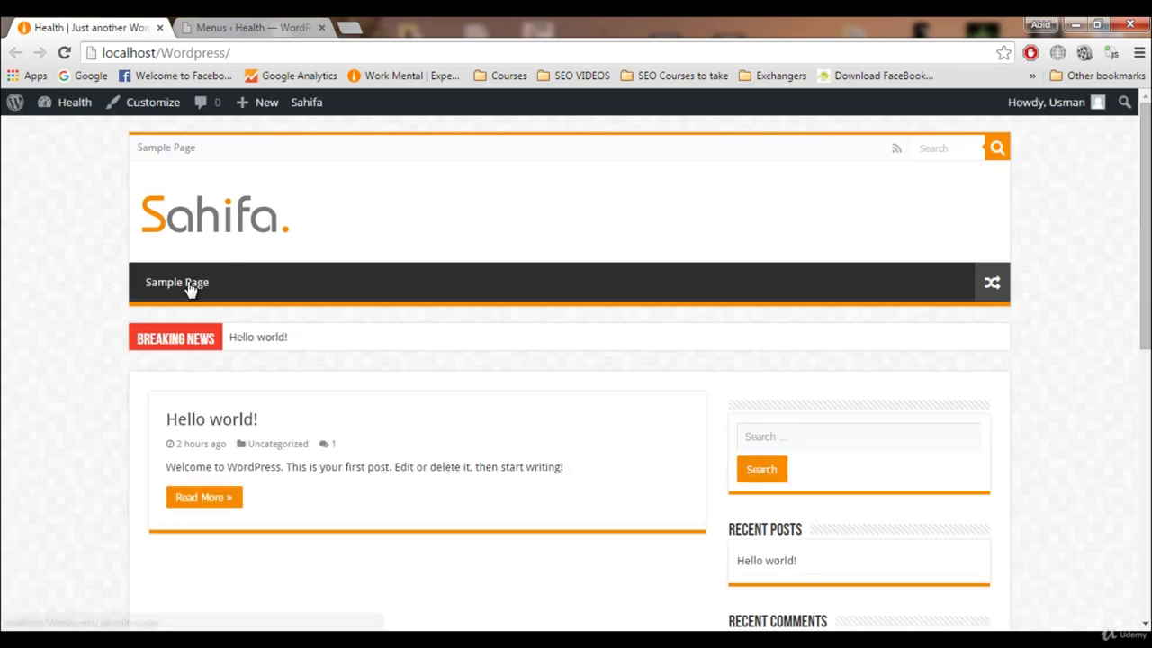
{"action": "left_click", "coordinate": [174, 290]}
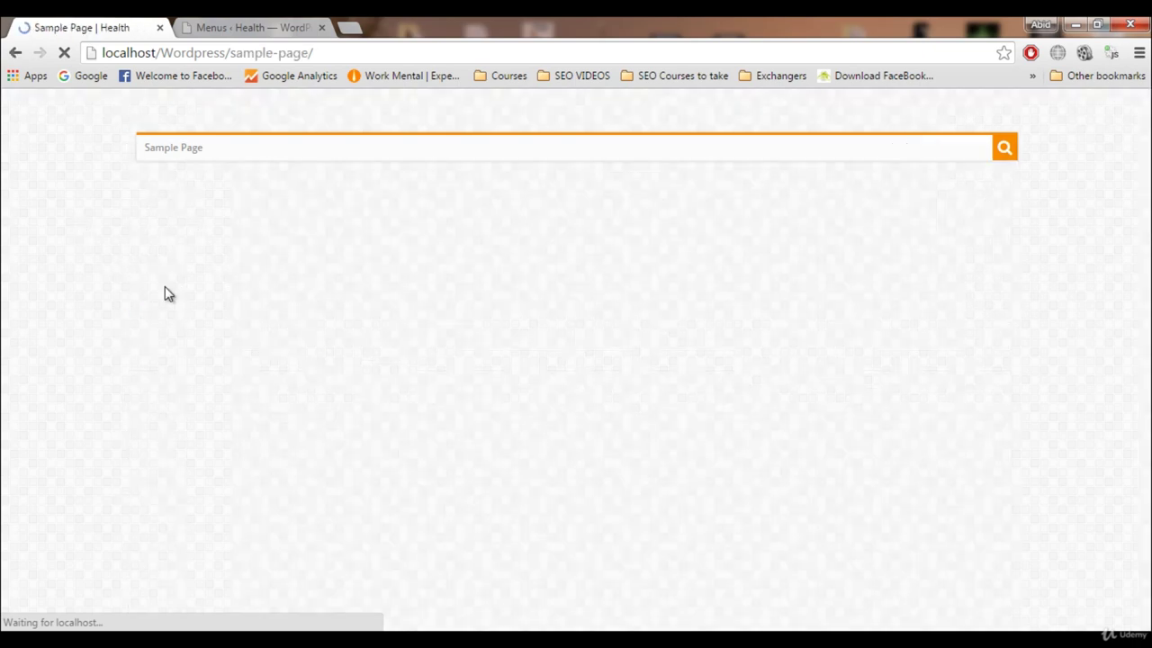
{"action": "scroll", "coordinate": [58, 324], "scroll_direction": "down", "scroll_amount": 6}
{"action": "scroll", "coordinate": [60, 337], "scroll_direction": "up", "scroll_amount": 4}
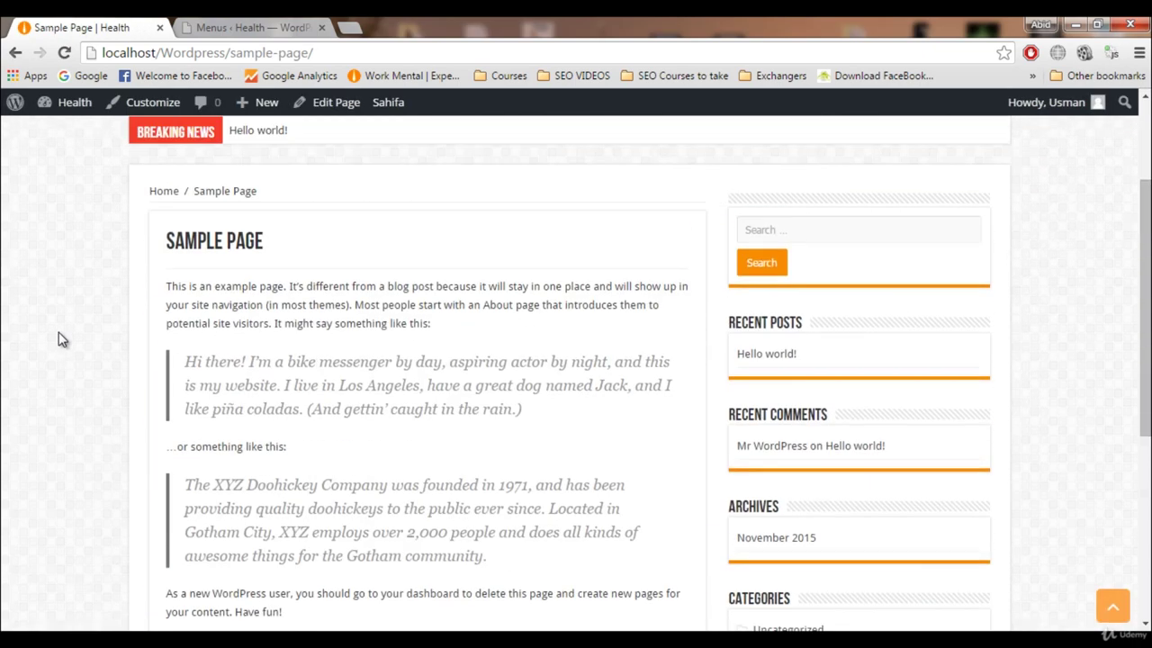
{"action": "scroll", "coordinate": [63, 333], "scroll_direction": "up", "scroll_amount": 3}
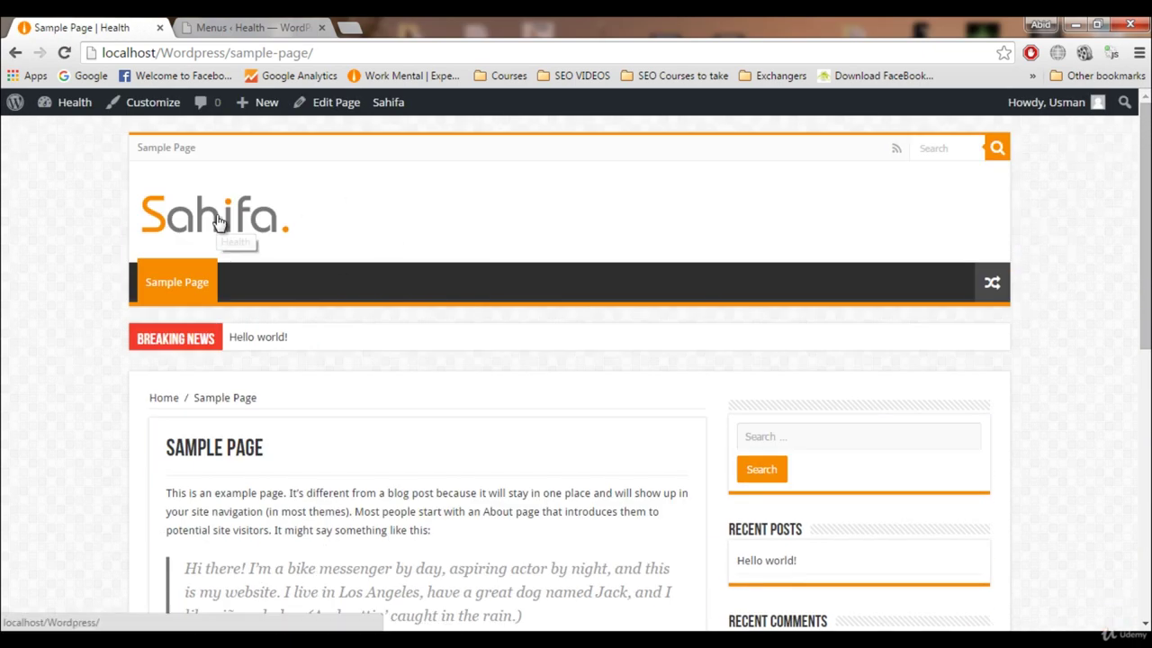
{"action": "left_click", "coordinate": [219, 221]}
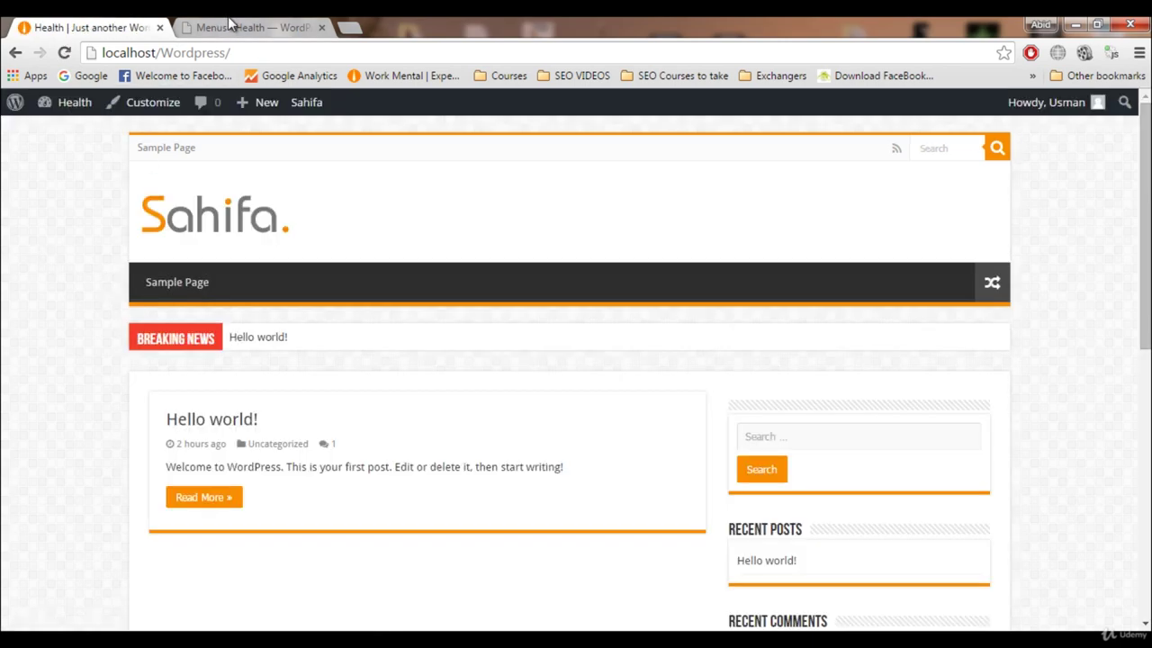
{"action": "left_click", "coordinate": [230, 27]}
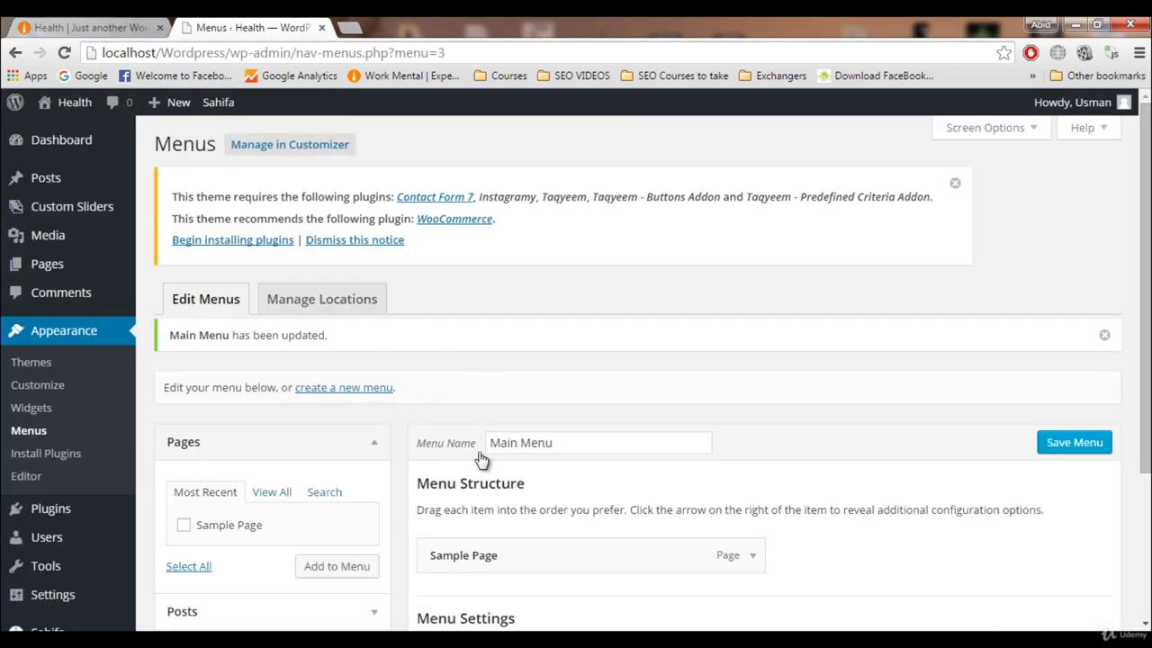
{"action": "left_click", "coordinate": [90, 27]}
{"action": "left_click", "coordinate": [254, 27]}
{"action": "scroll", "coordinate": [391, 462], "scroll_direction": "down", "scroll_amount": 3}
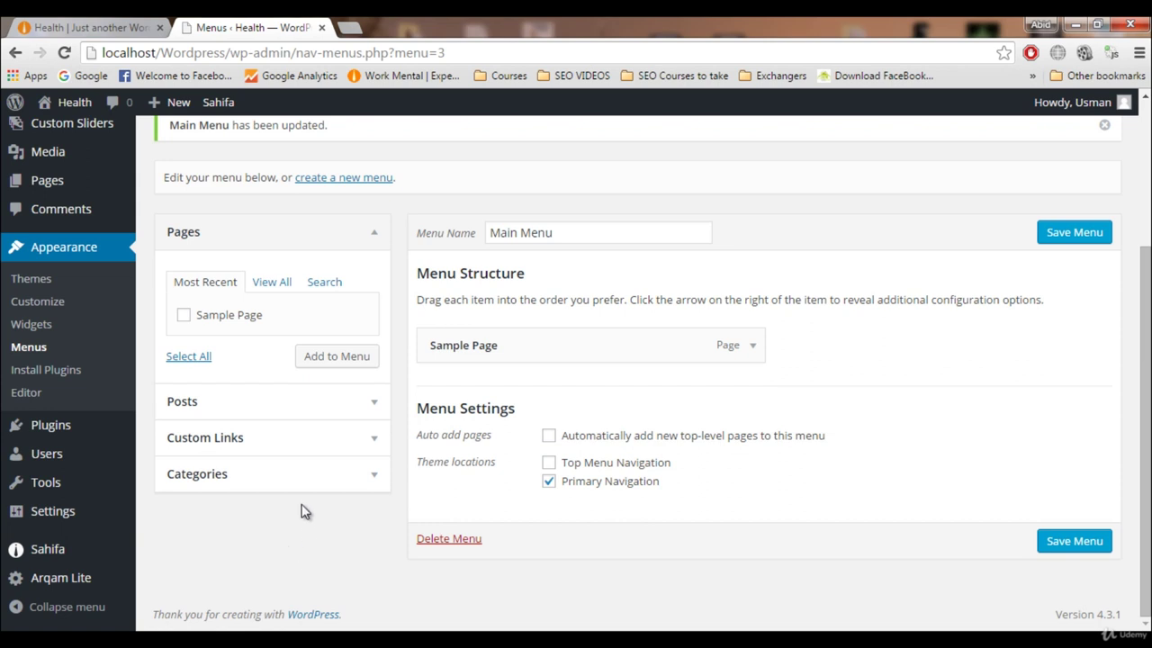
{"action": "left_click", "coordinate": [251, 438]}
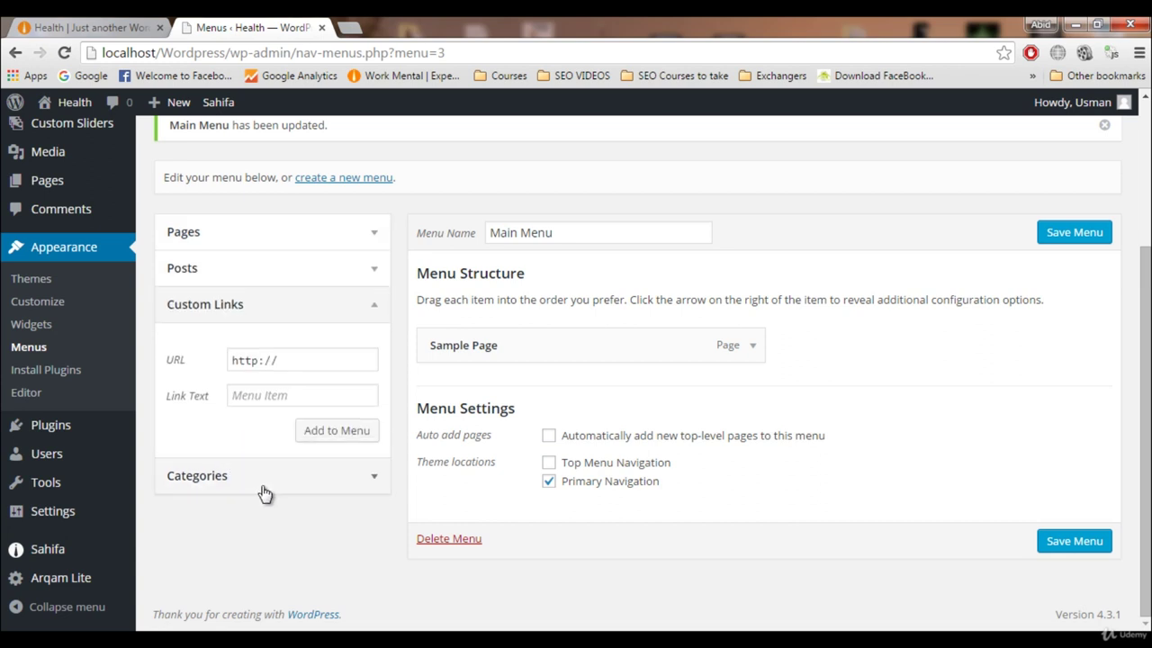
{"action": "left_click", "coordinate": [318, 356]}
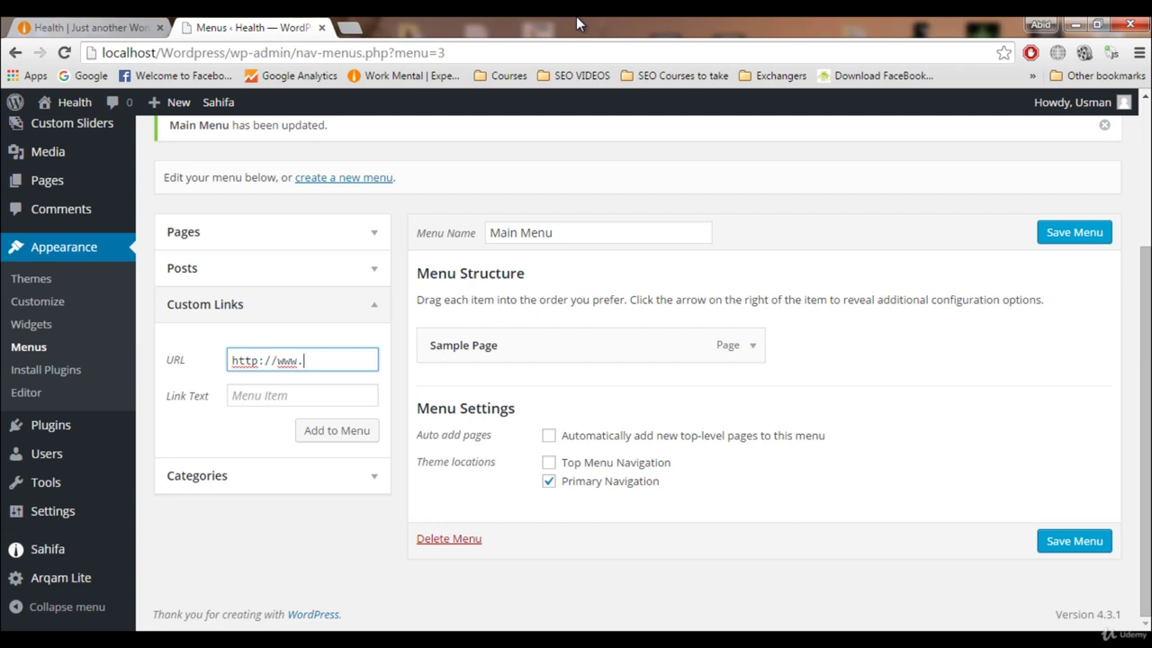
{"action": "type", "text": "www.facebook.com"}
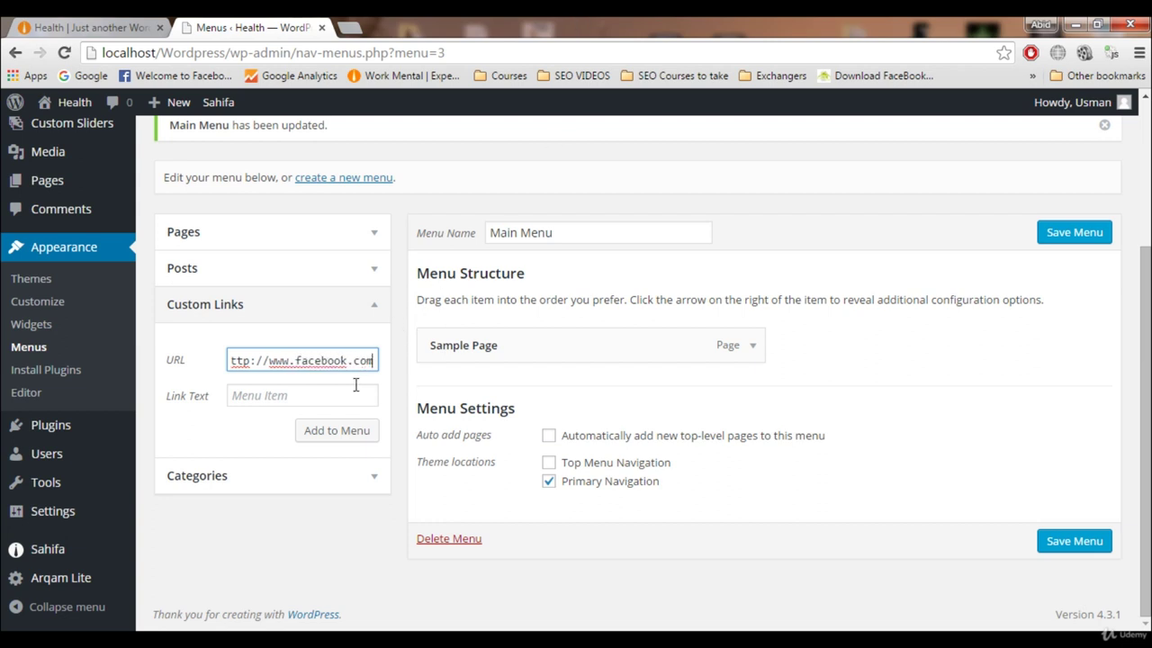
{"action": "left_click", "coordinate": [351, 396]}
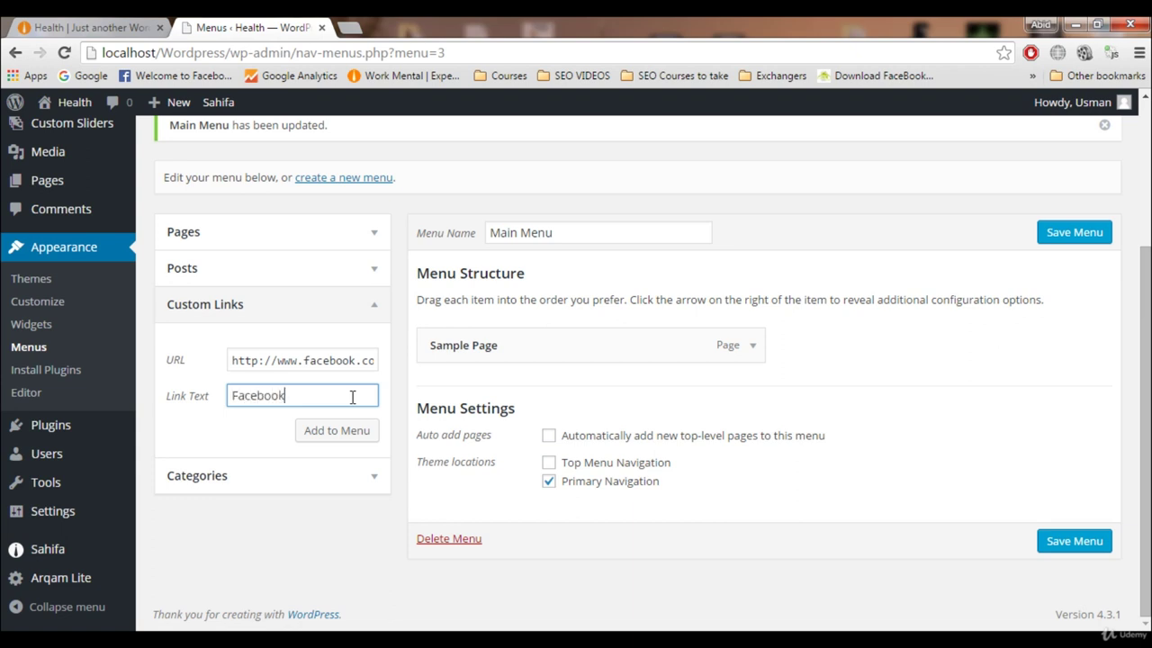
{"action": "left_click", "coordinate": [351, 434]}
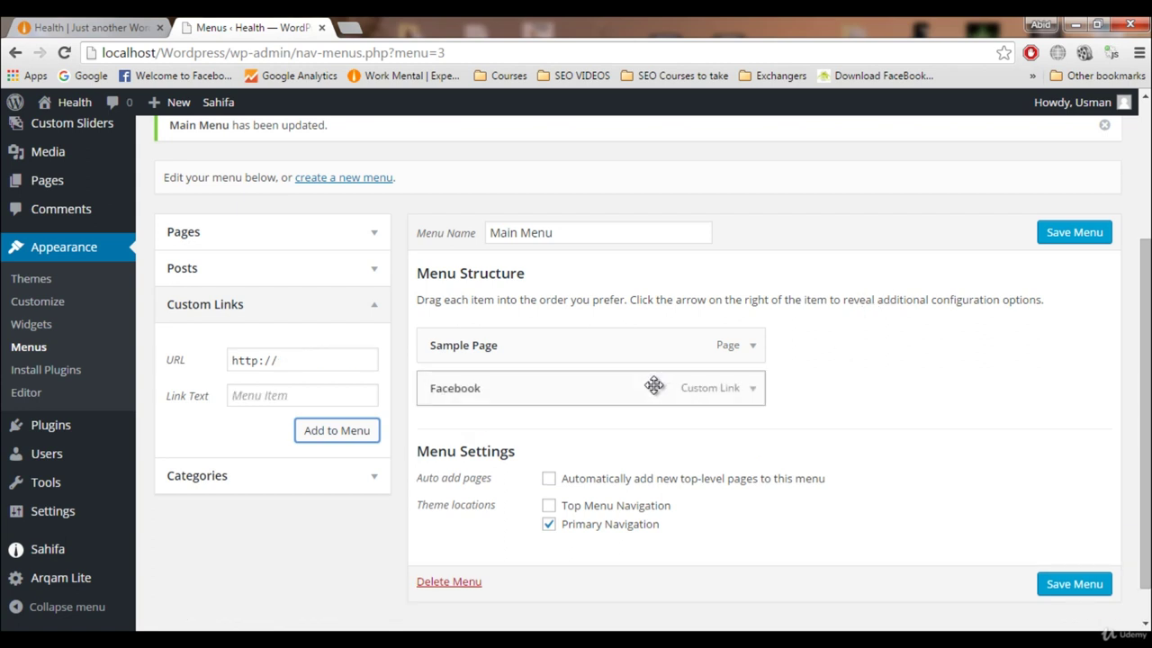
{"action": "left_click", "coordinate": [1053, 585]}
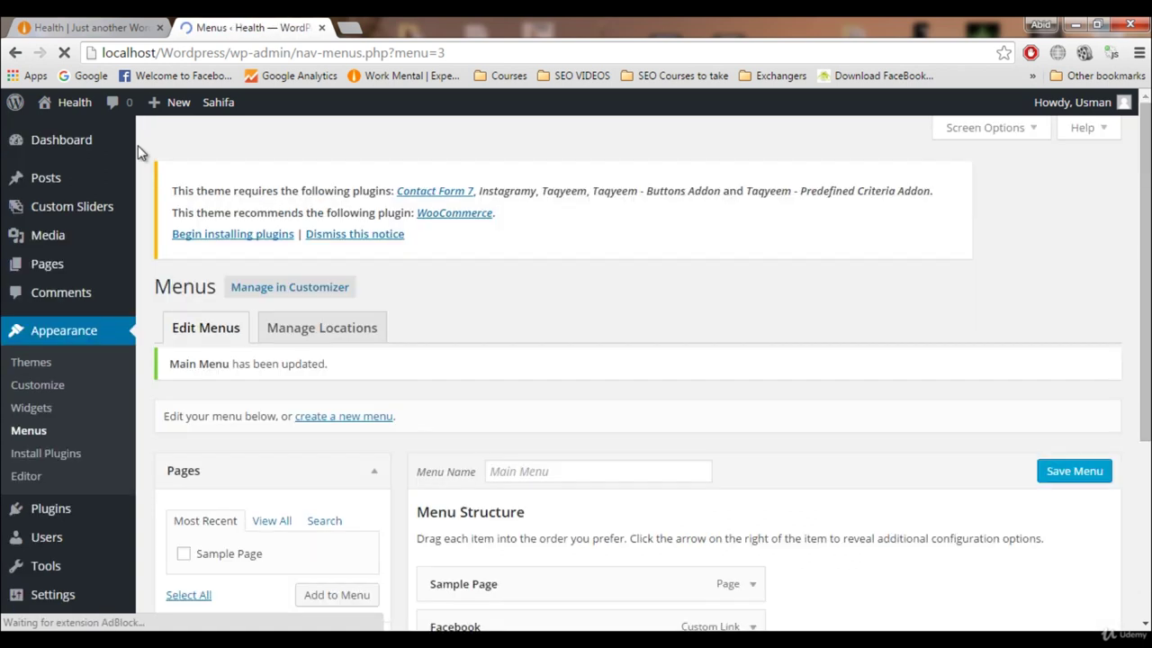
{"action": "left_click", "coordinate": [105, 25]}
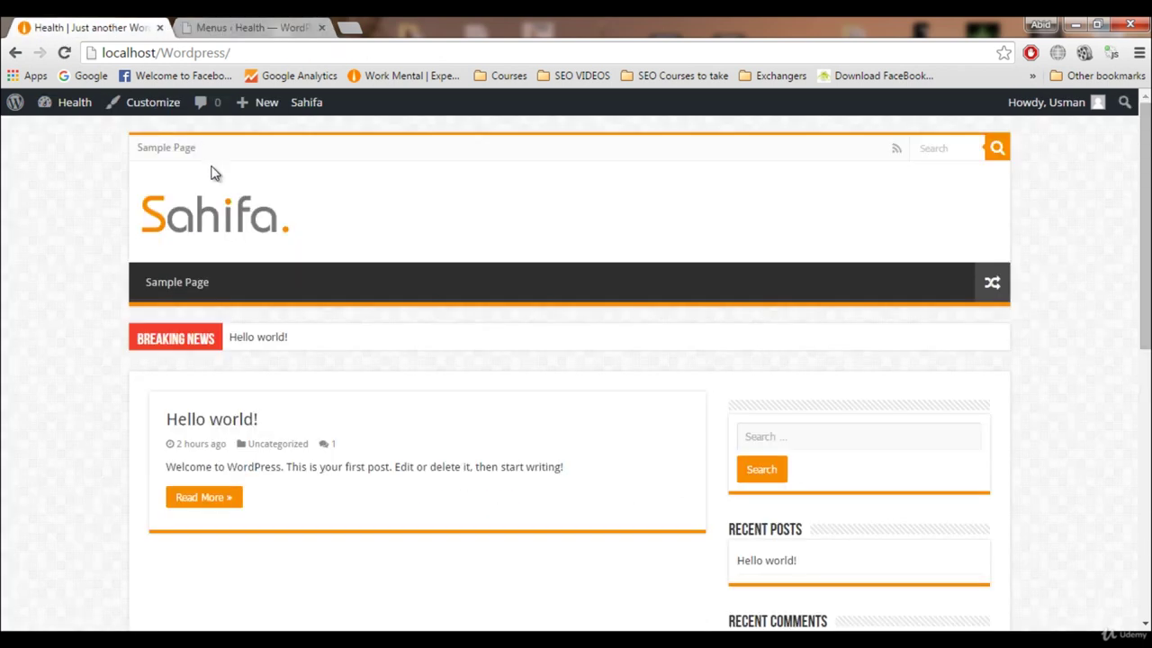
{"action": "left_click", "coordinate": [69, 55]}
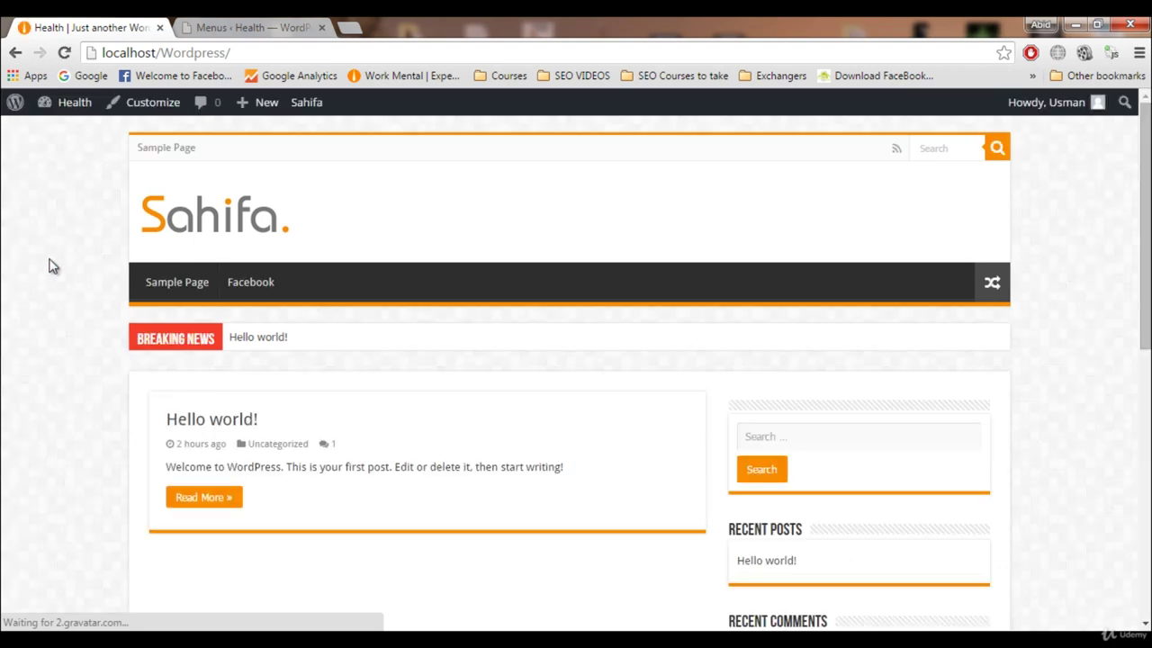
{"action": "left_click", "coordinate": [241, 286]}
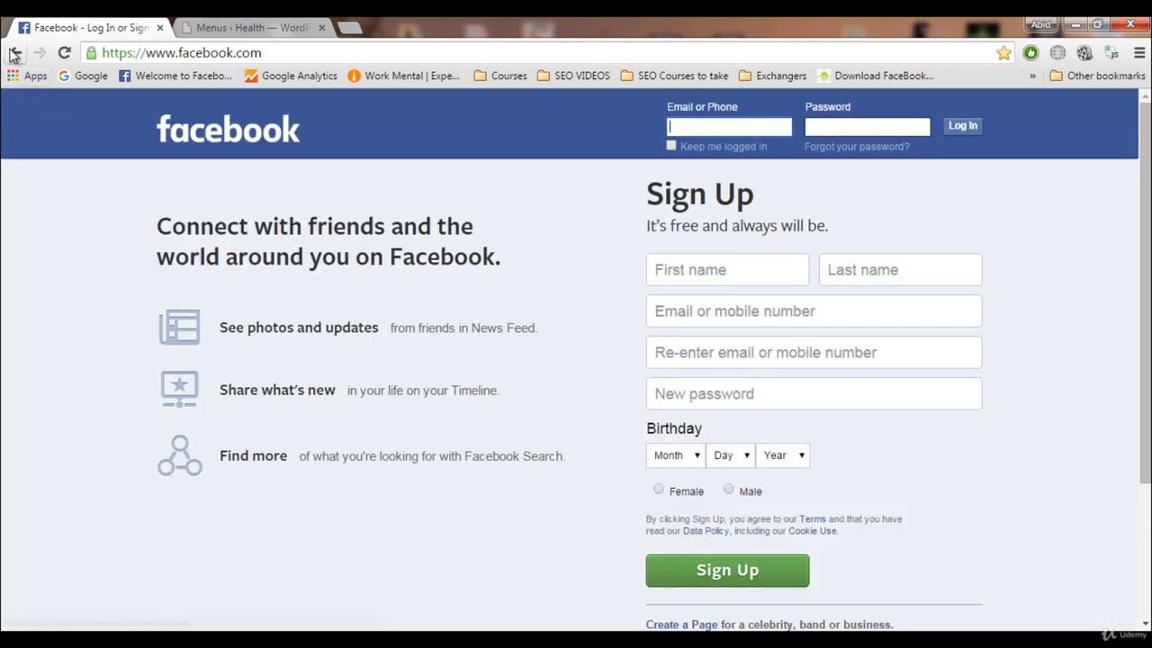
{"action": "left_click", "coordinate": [15, 54]}
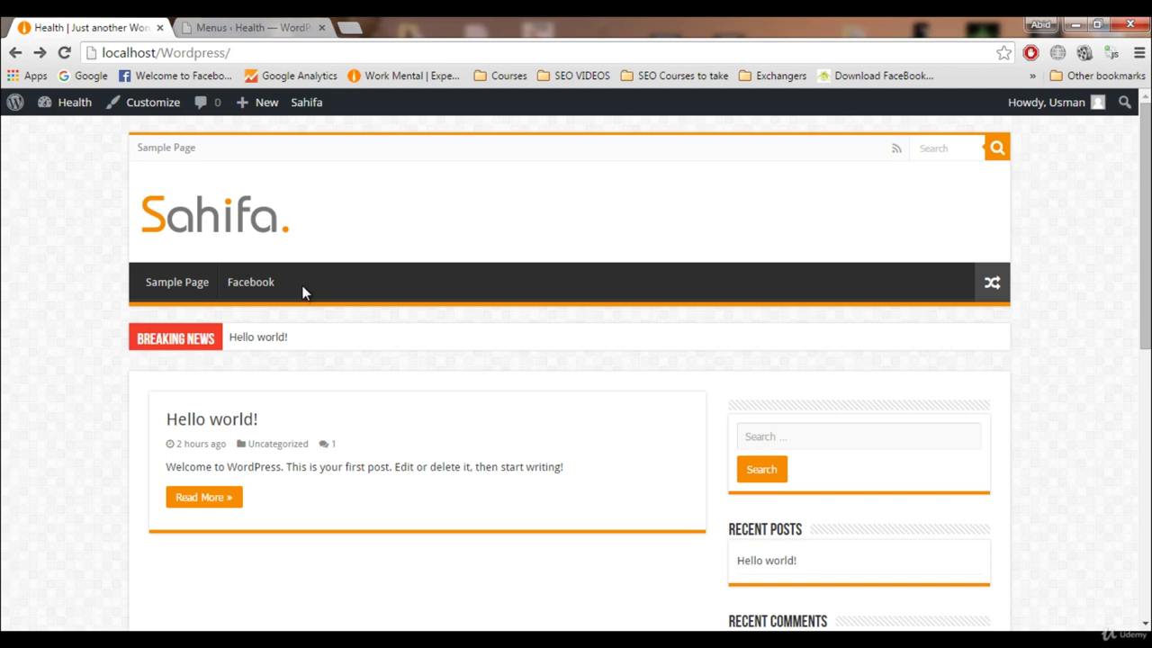
Add the Hello world! post from the Posts box to Main Menu and save
{"action": "left_click", "coordinate": [243, 27]}
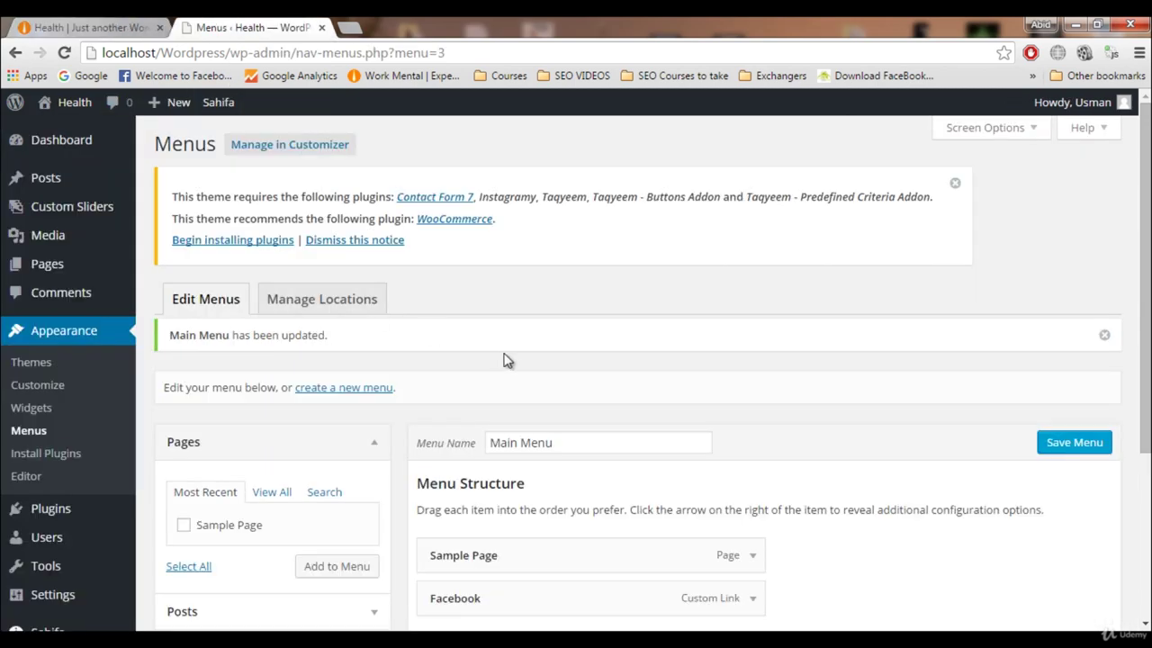
{"action": "scroll", "coordinate": [506, 355], "scroll_direction": "down", "scroll_amount": 3}
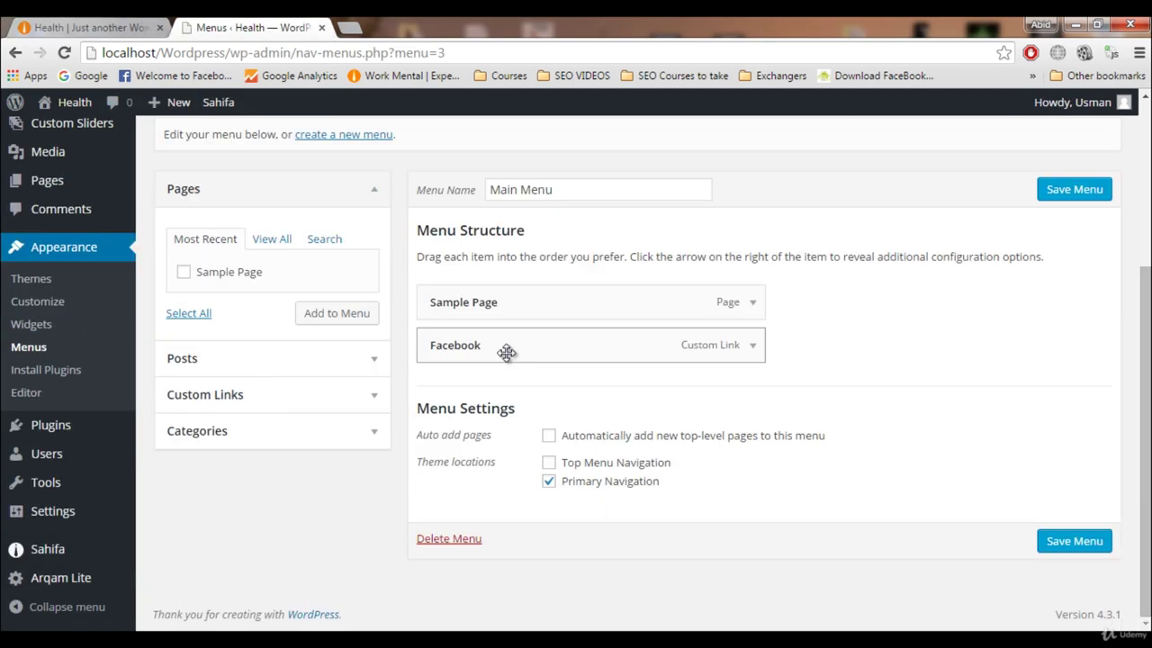
{"action": "left_click", "coordinate": [372, 441]}
{"action": "left_click", "coordinate": [375, 303]}
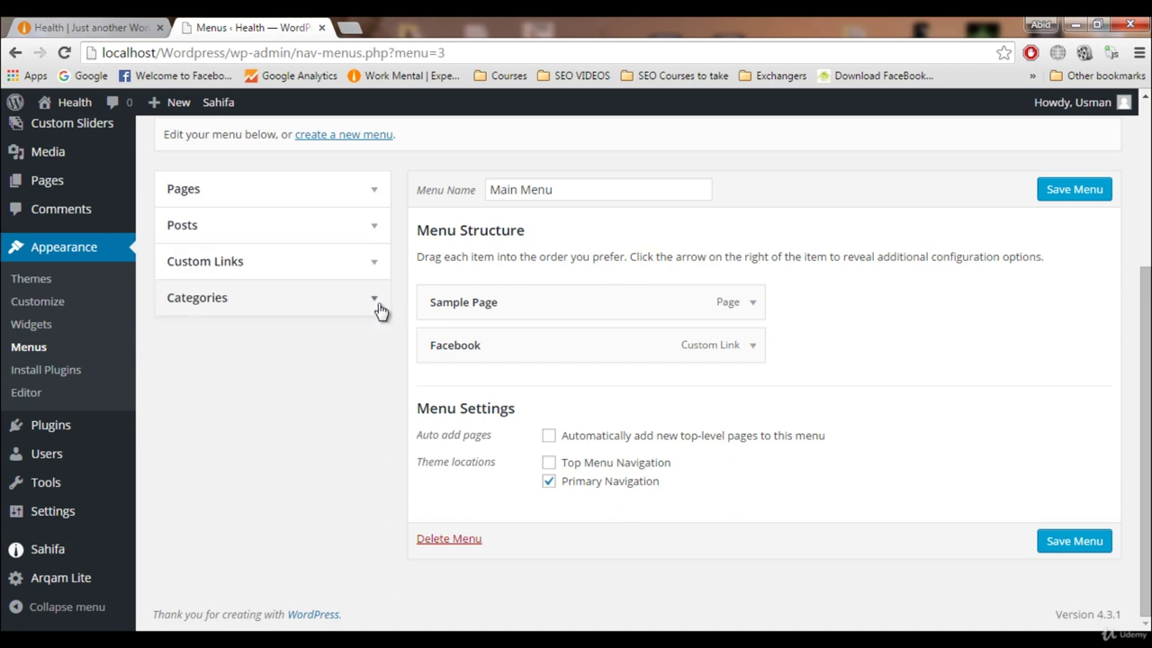
{"action": "left_click", "coordinate": [367, 232]}
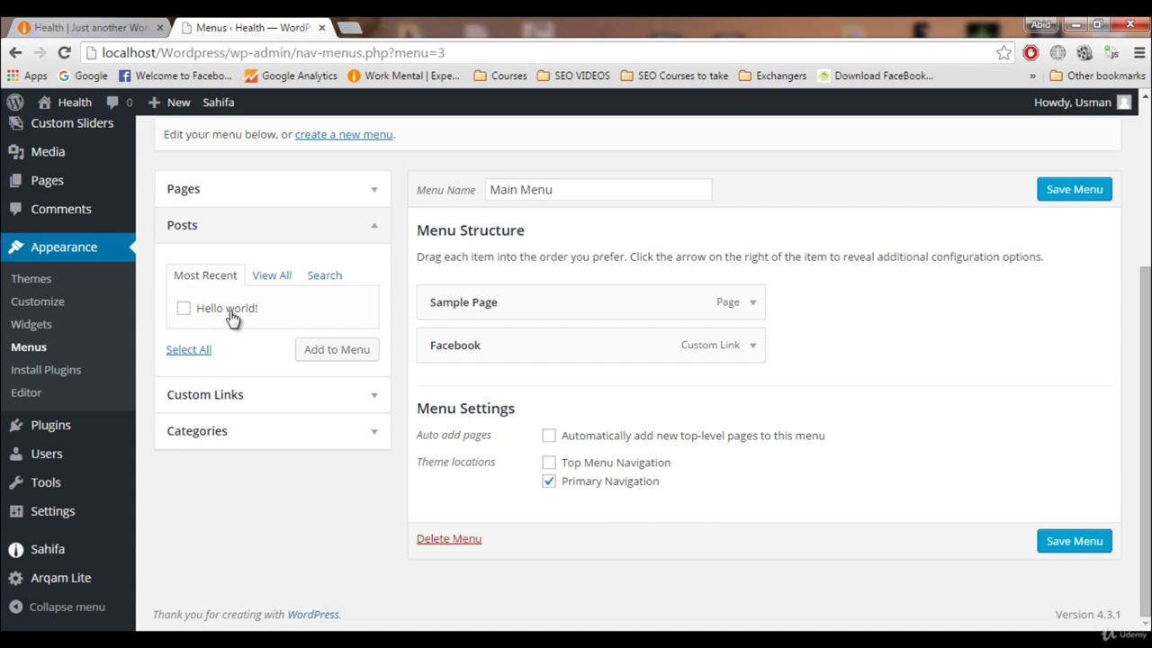
{"action": "left_click", "coordinate": [204, 310]}
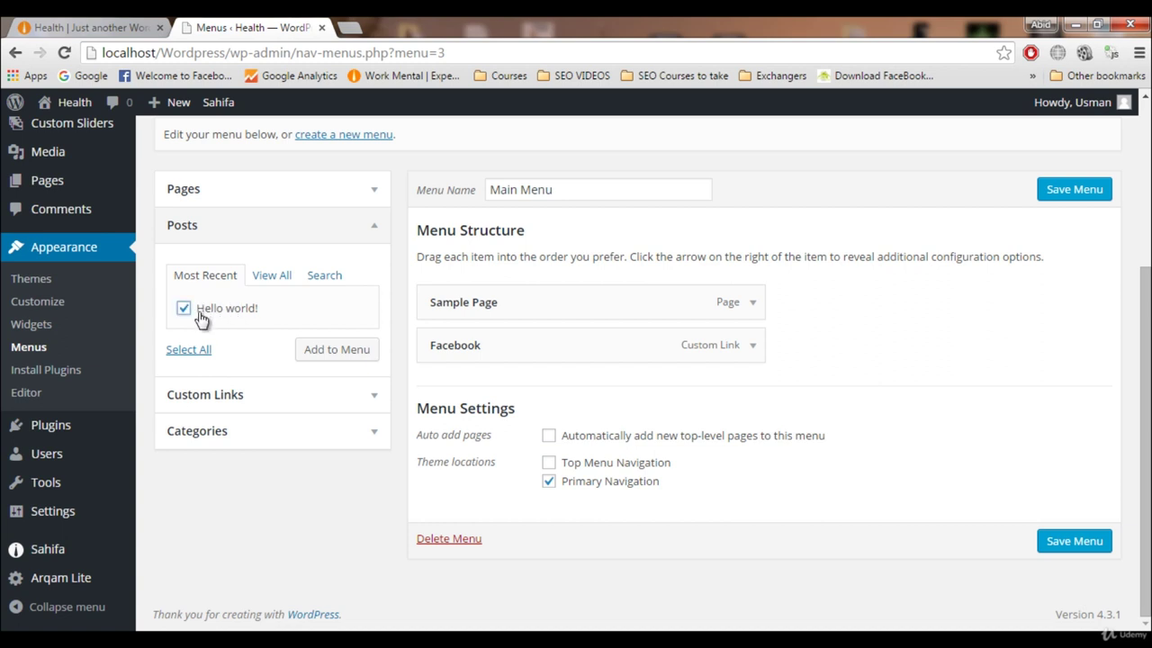
{"action": "left_click", "coordinate": [329, 356]}
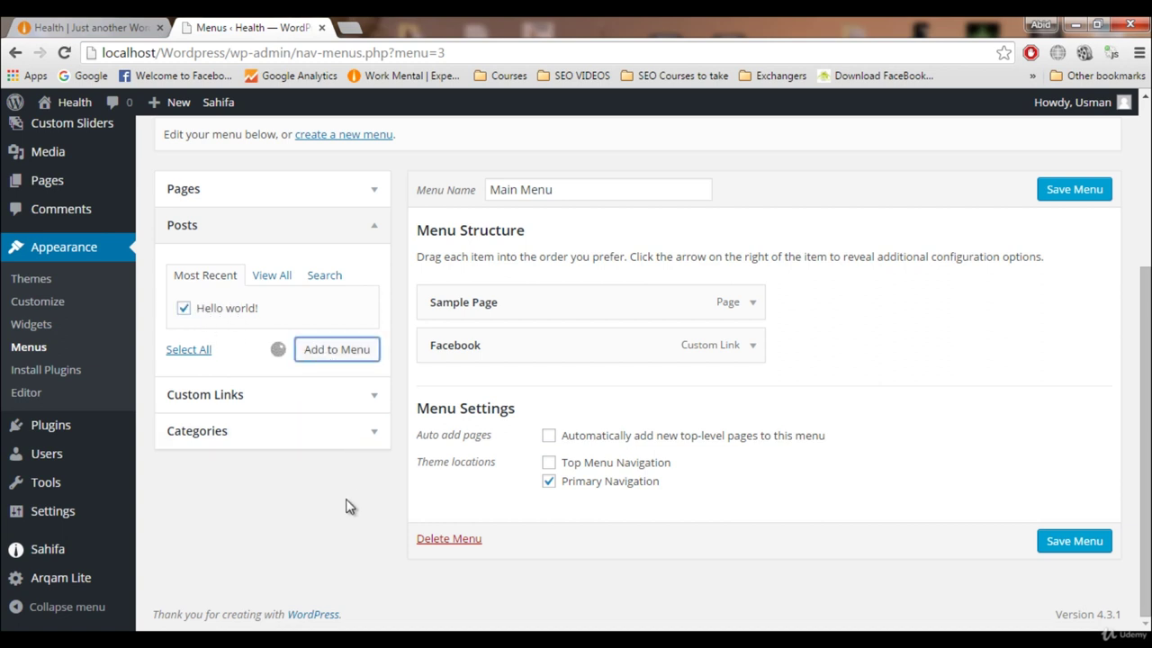
{"action": "left_click", "coordinate": [1071, 193]}
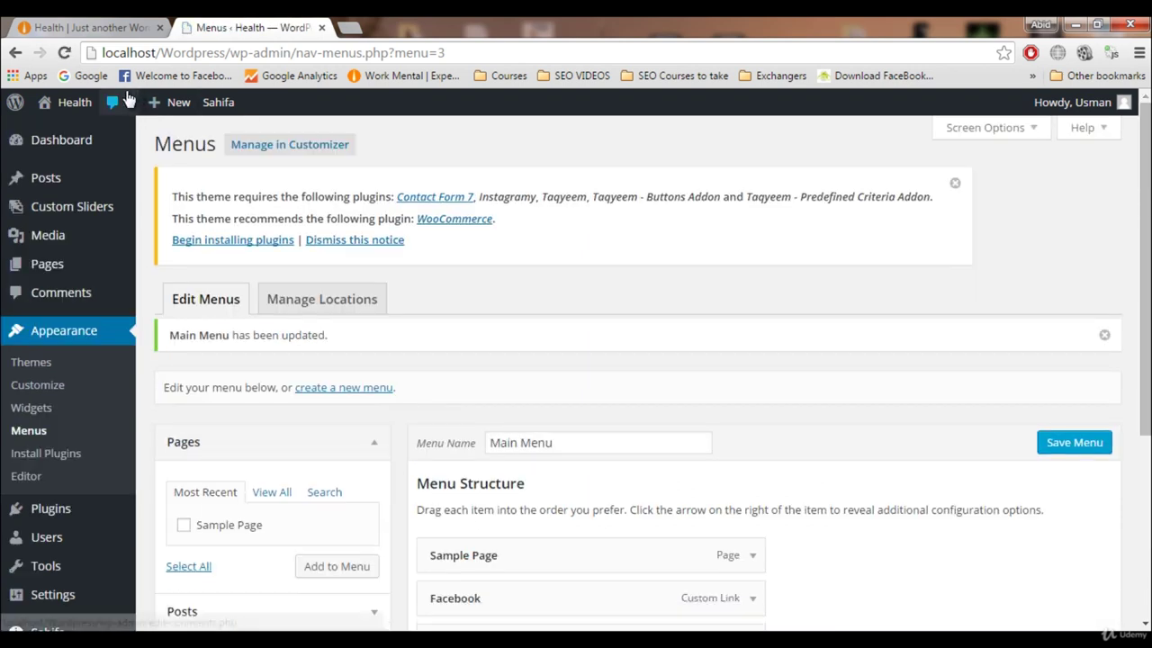
Reload the site so the nav bar shows Sample Page, Facebook and Hello world!
{"action": "left_click", "coordinate": [85, 27]}
{"action": "key", "text": "F5"}
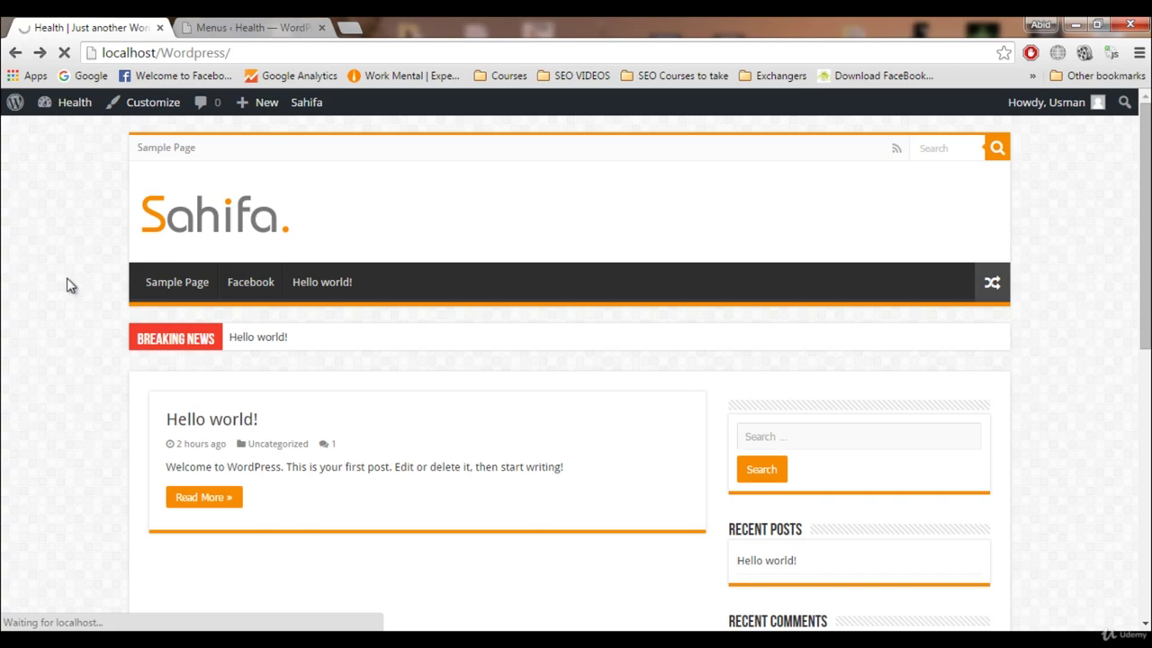
{"action": "scroll", "coordinate": [58, 288], "scroll_direction": "down", "scroll_amount": 9}
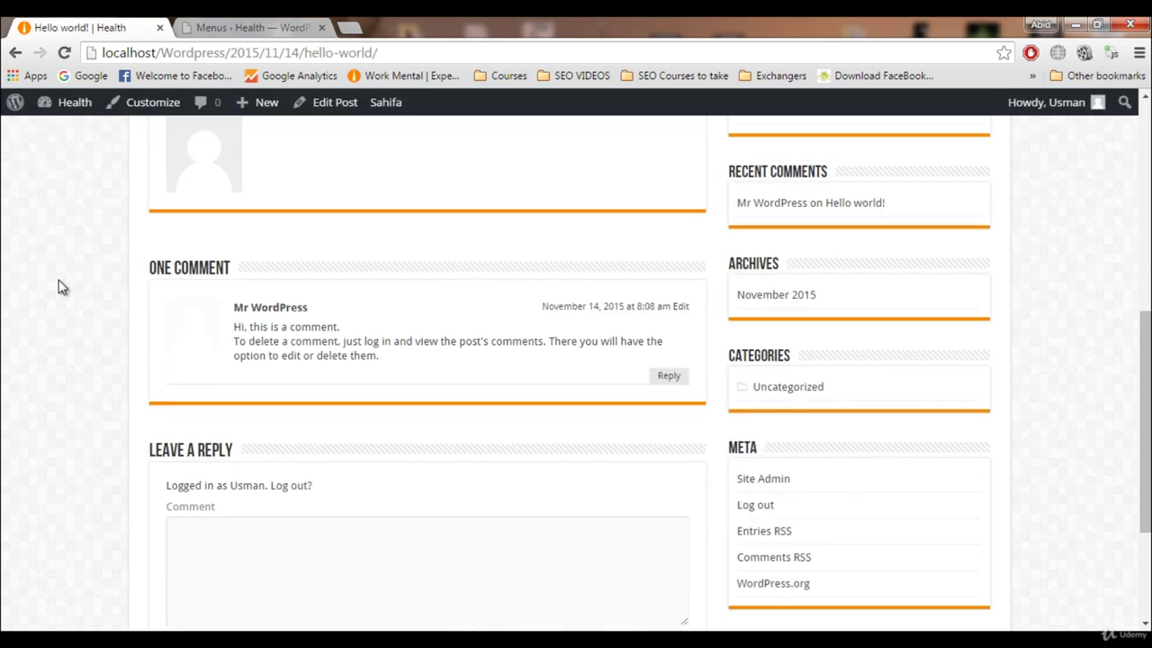
{"action": "scroll", "coordinate": [57, 280], "scroll_direction": "up", "scroll_amount": 4}
{"action": "scroll", "coordinate": [58, 288], "scroll_direction": "down", "scroll_amount": 1}
{"action": "scroll", "coordinate": [58, 288], "scroll_direction": "up", "scroll_amount": 4}
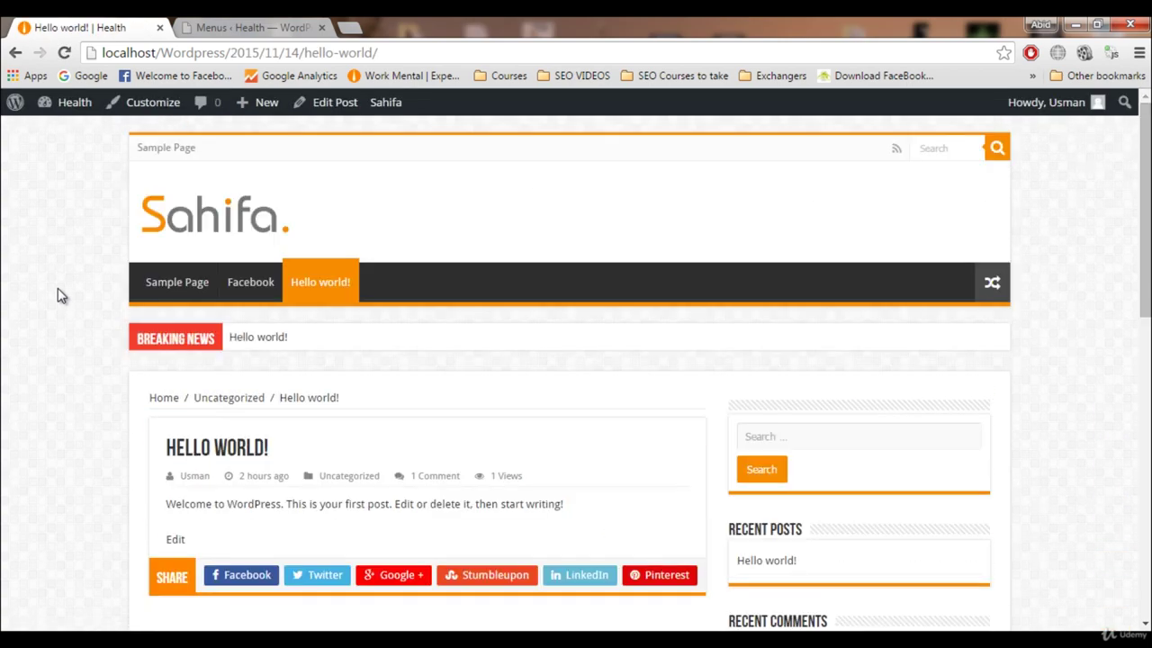
{"action": "scroll", "coordinate": [57, 288], "scroll_direction": "down", "scroll_amount": 5}
{"action": "scroll", "coordinate": [58, 289], "scroll_direction": "down", "scroll_amount": 1}
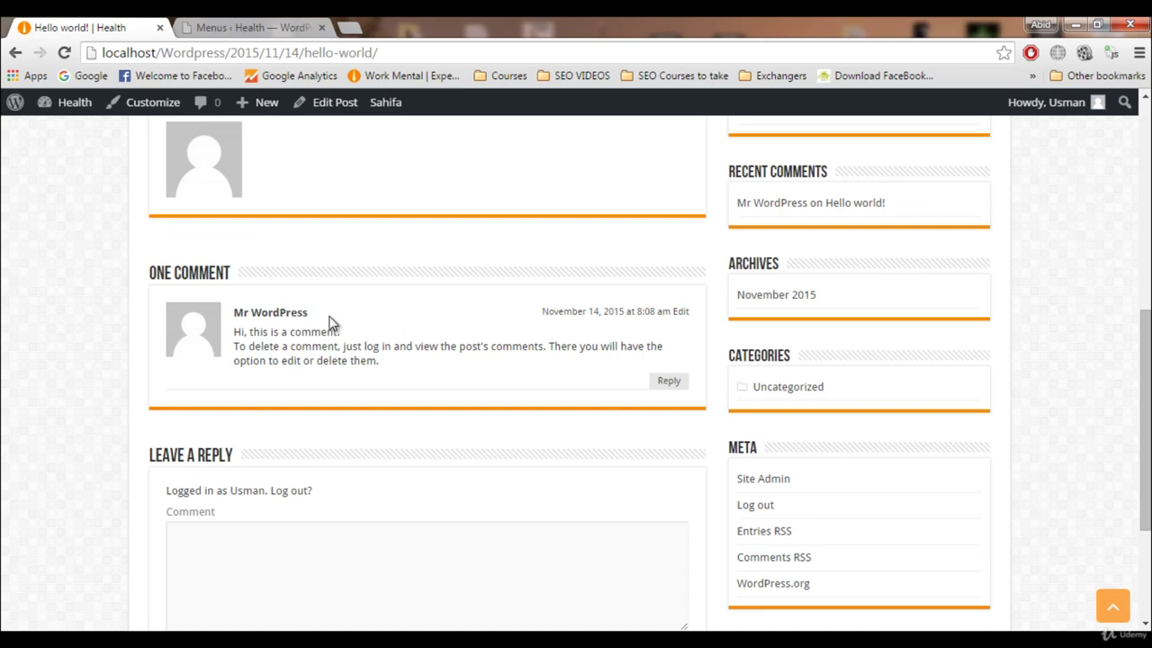
{"action": "scroll", "coordinate": [329, 333], "scroll_direction": "up", "scroll_amount": 5}
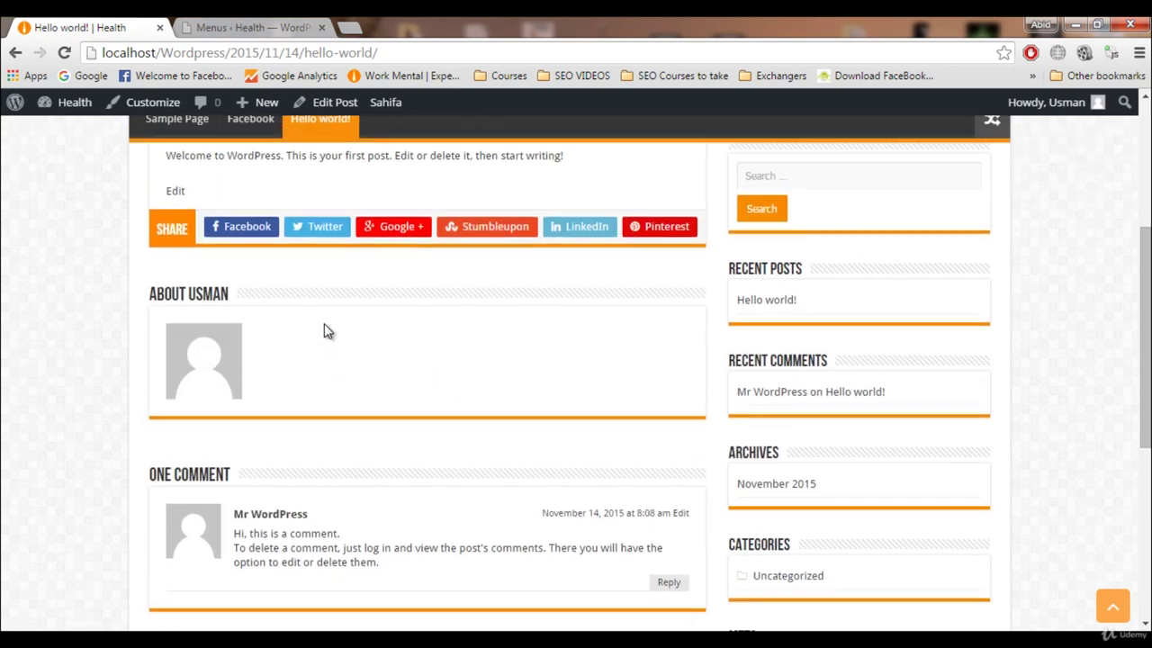
{"action": "scroll", "coordinate": [316, 299], "scroll_direction": "up", "scroll_amount": 1}
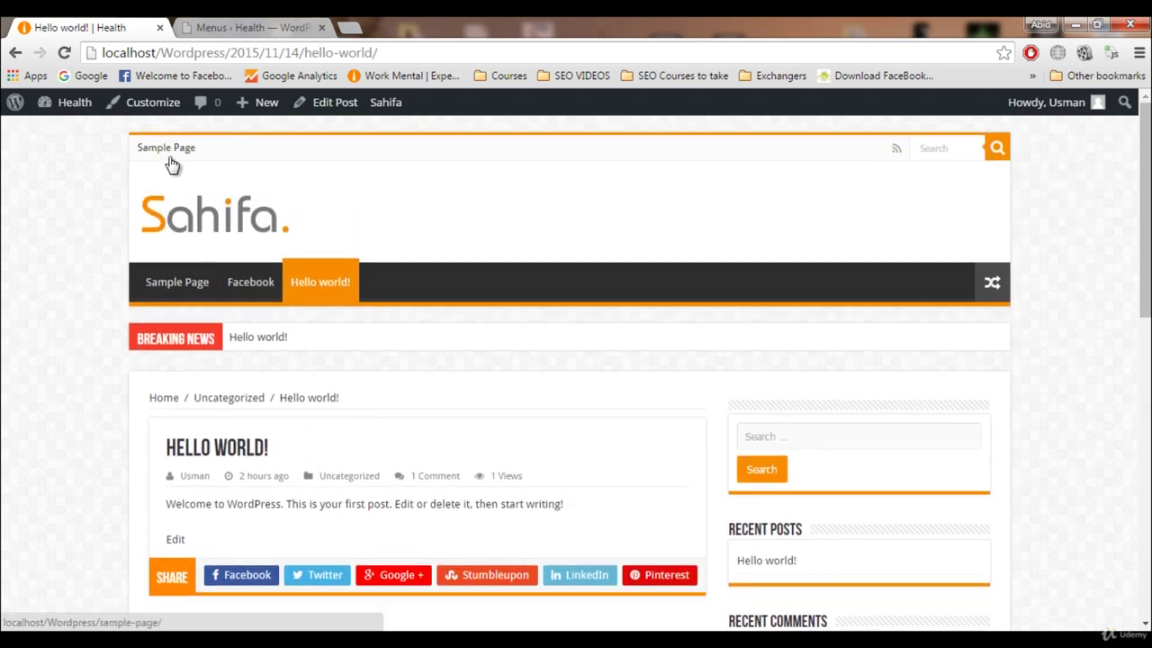
{"action": "scroll", "coordinate": [227, 447], "scroll_direction": "down", "scroll_amount": 3}
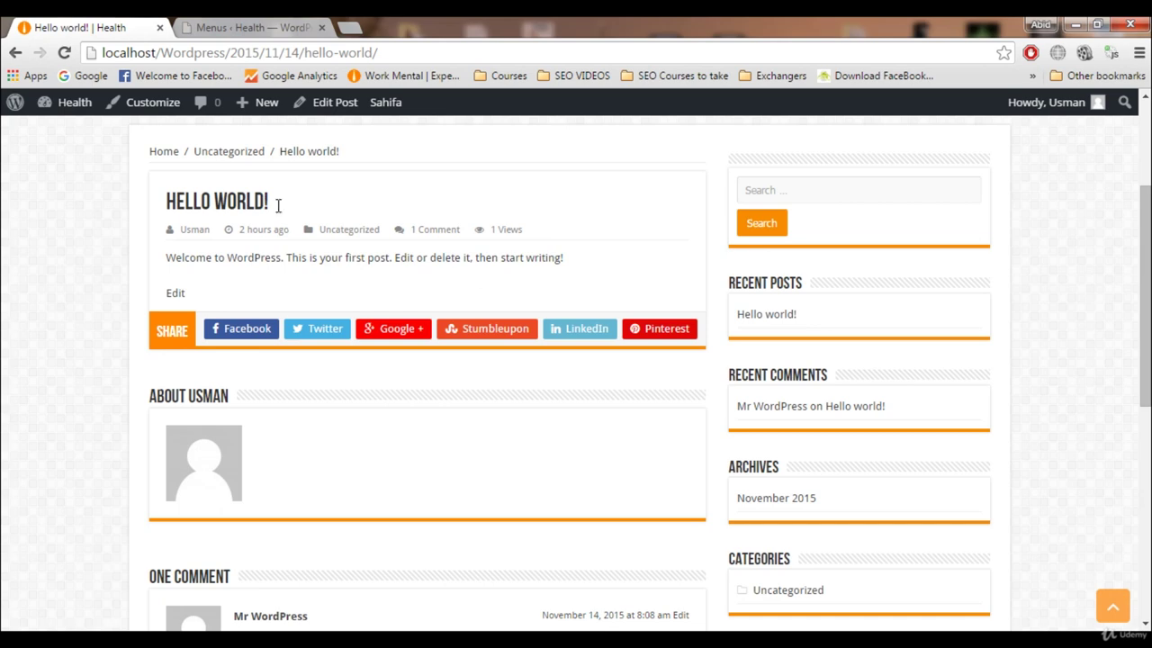
Read through the Hello world! post, briefly highlighting its title and default comment
{"action": "left_click_drag", "start_coordinate": [278, 205], "coordinate": [162, 199]}
{"action": "left_click", "coordinate": [121, 229]}
{"action": "scroll", "coordinate": [130, 365], "scroll_direction": "down", "scroll_amount": 1}
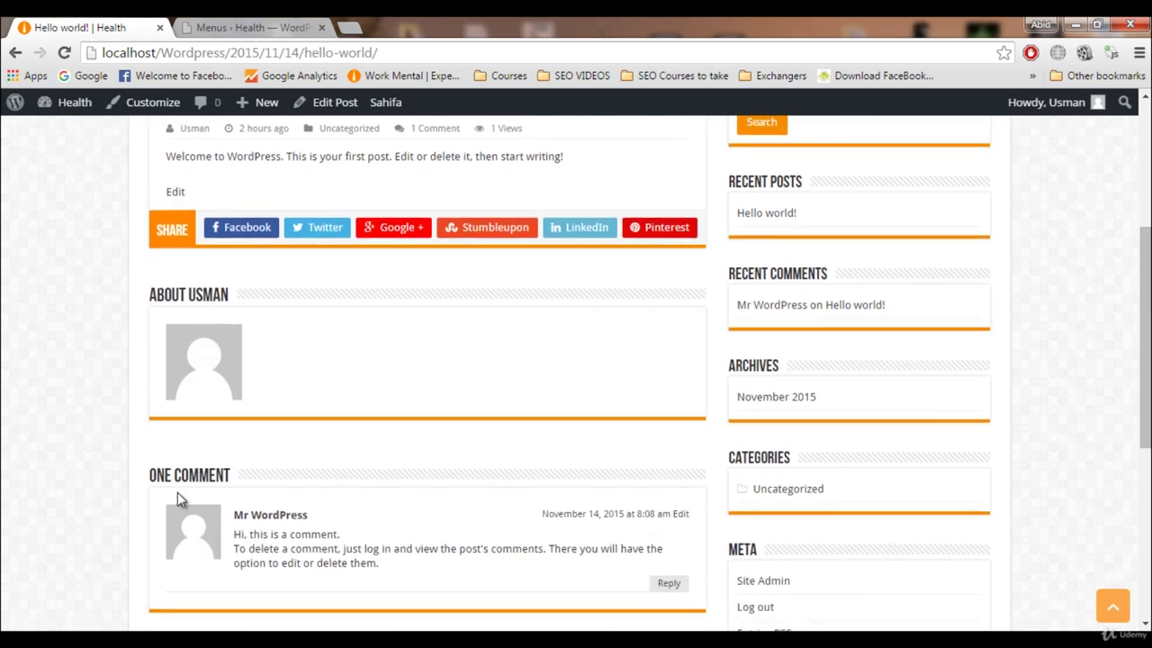
{"action": "scroll", "coordinate": [177, 500], "scroll_direction": "down", "scroll_amount": 3}
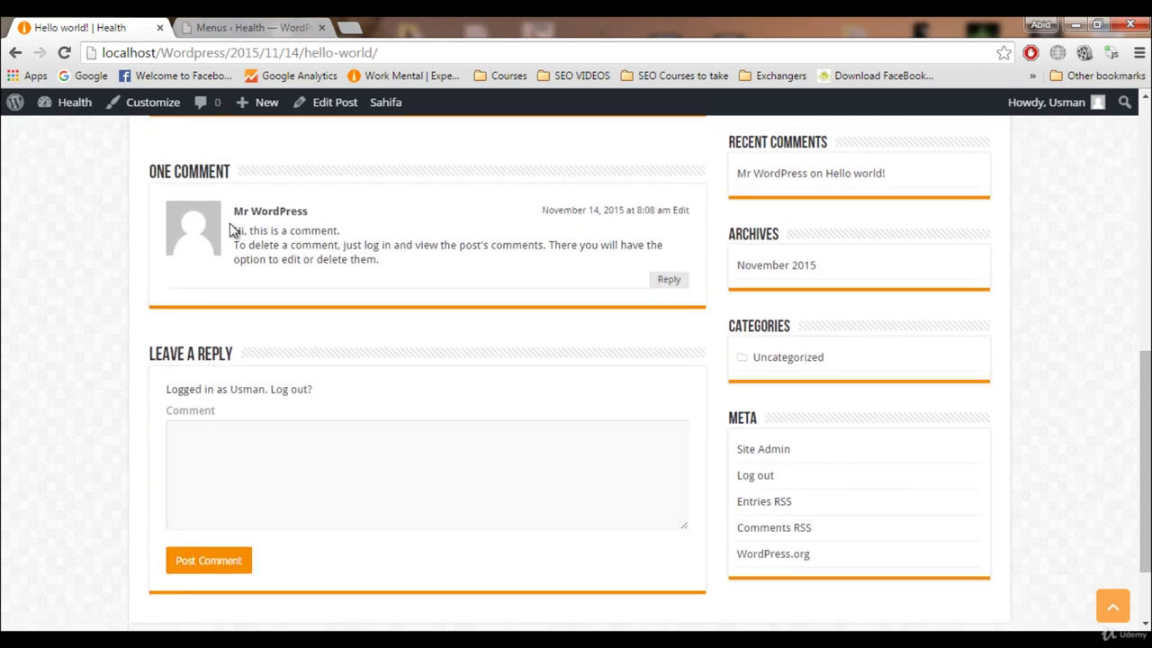
{"action": "left_click_drag", "start_coordinate": [232, 230], "coordinate": [373, 273]}
{"action": "left_click", "coordinate": [376, 273]}
{"action": "scroll", "coordinate": [375, 279], "scroll_direction": "up", "scroll_amount": 6}
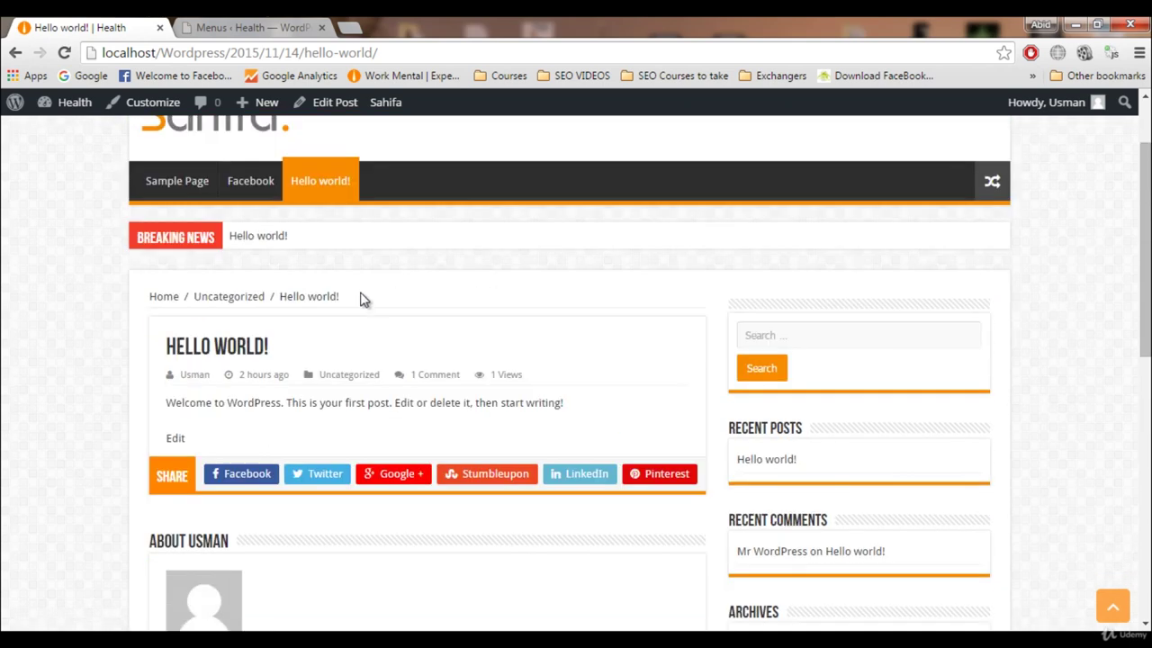
{"action": "scroll", "coordinate": [360, 299], "scroll_direction": "up", "scroll_amount": 1}
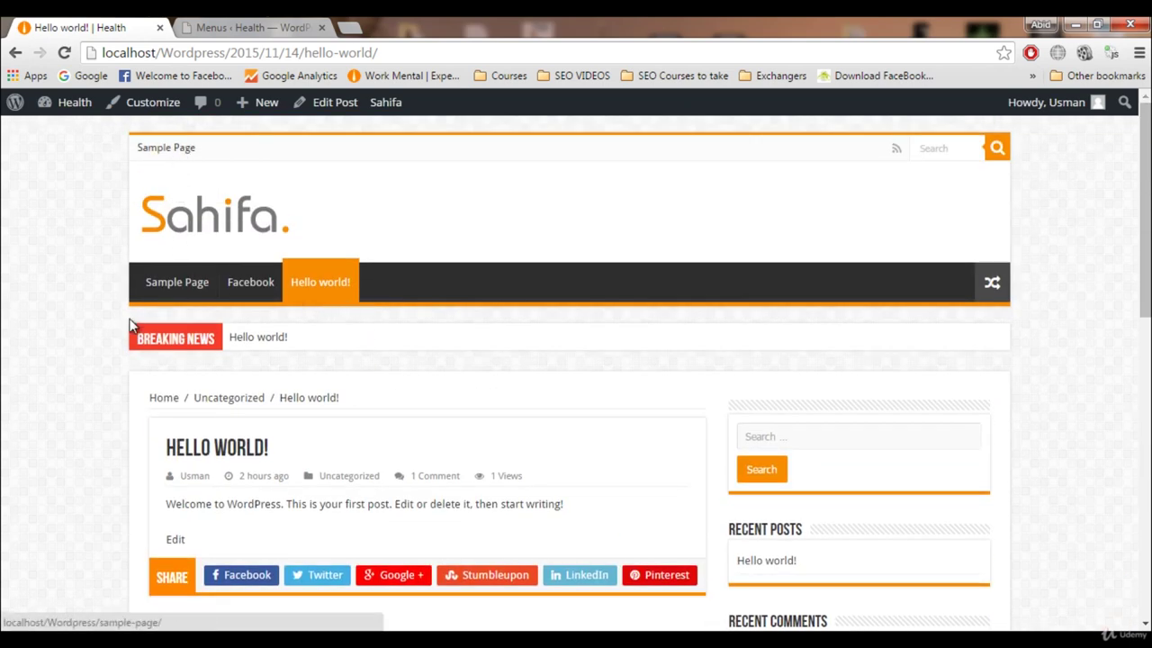
Return to the menu editor and expand the Sample Page item's settings
{"action": "left_click", "coordinate": [196, 234]}
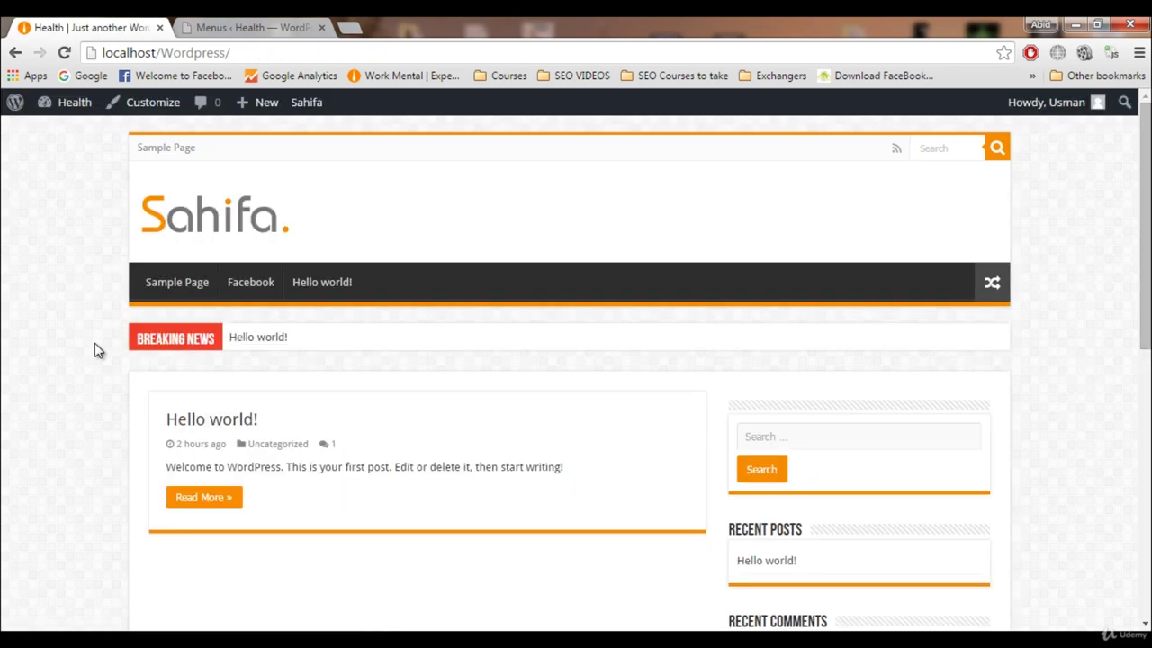
{"action": "left_click", "coordinate": [238, 28]}
{"action": "scroll", "coordinate": [392, 317], "scroll_direction": "down", "scroll_amount": 2}
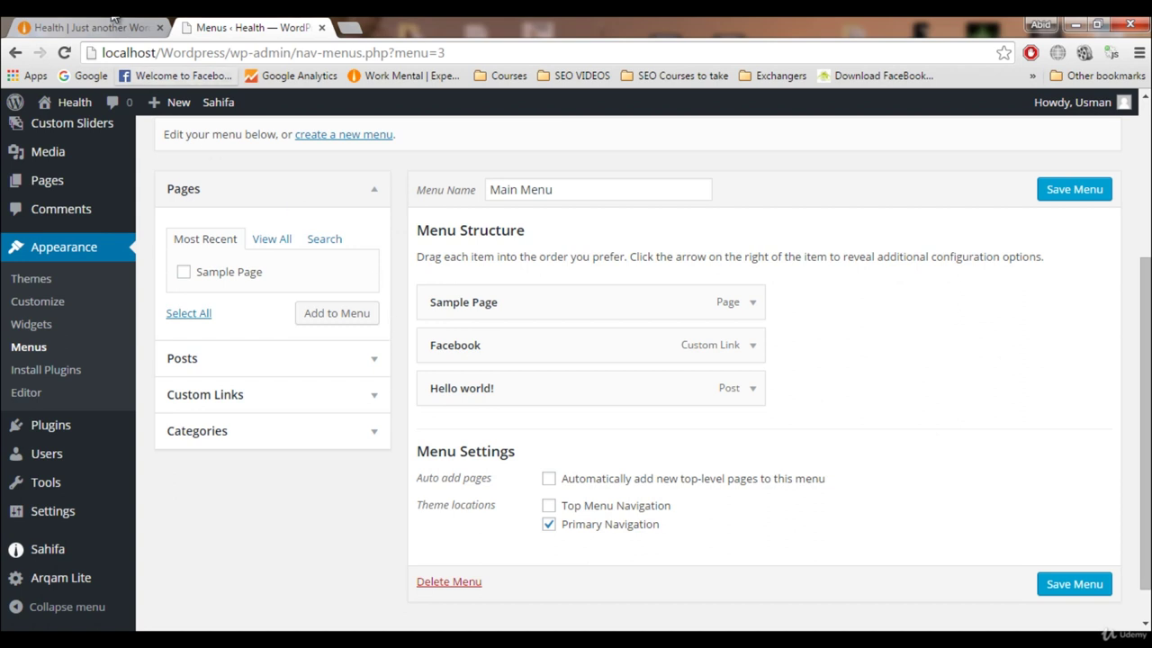
{"action": "key", "text": "ctrl+Tab"}
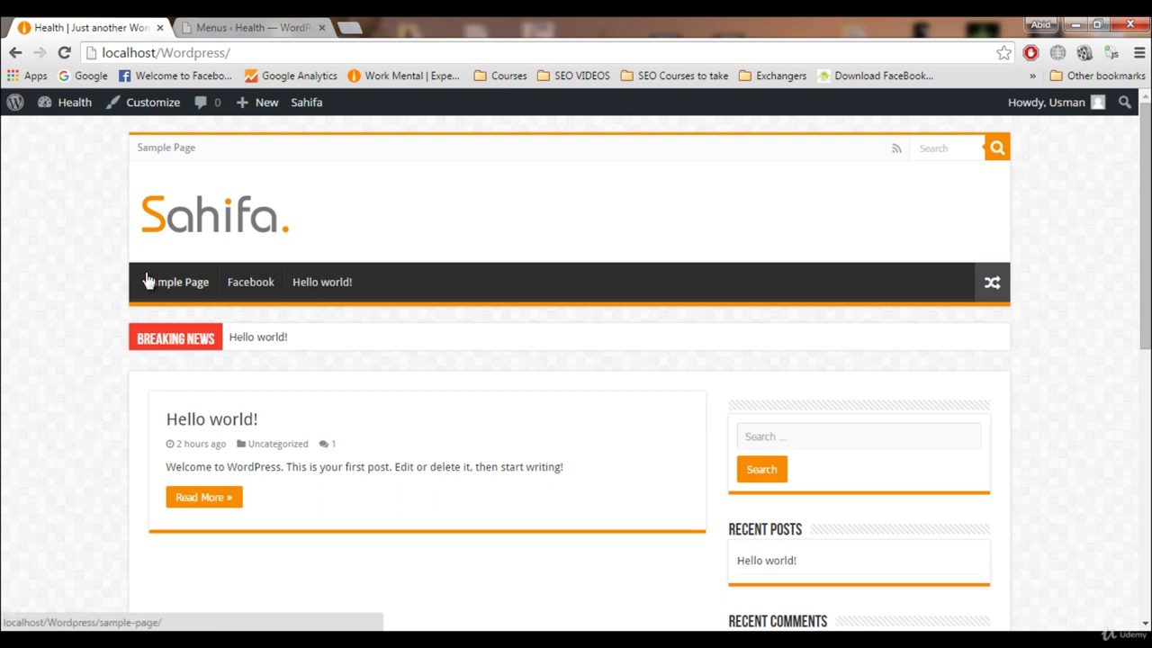
{"action": "left_click", "coordinate": [255, 26]}
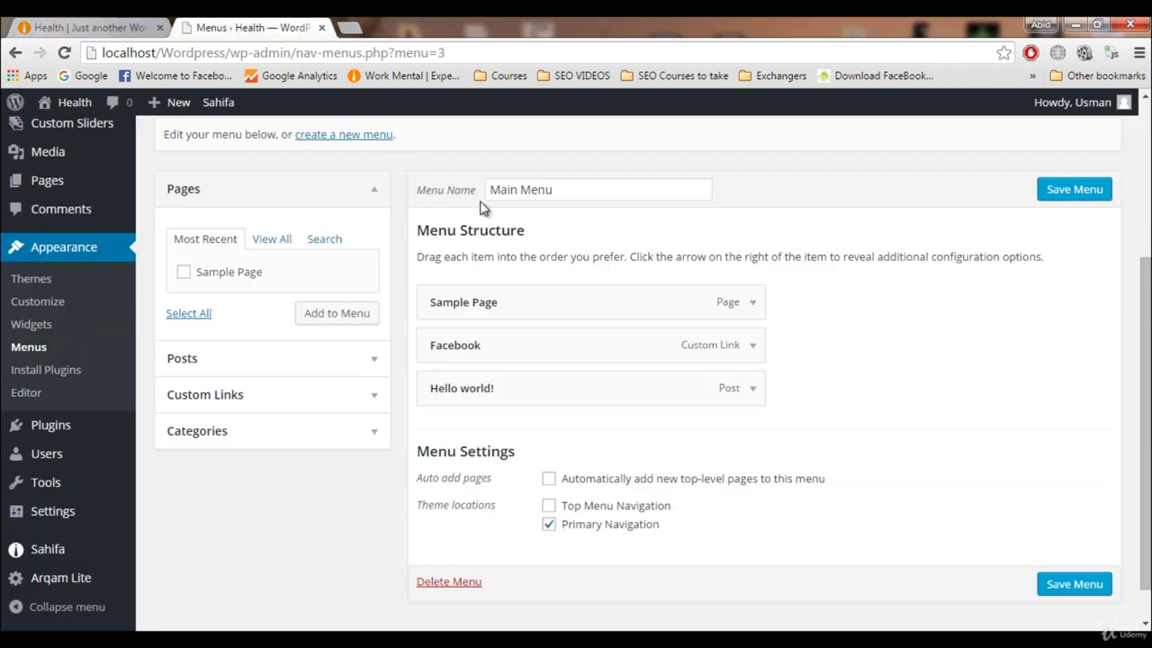
{"action": "left_click", "coordinate": [754, 304]}
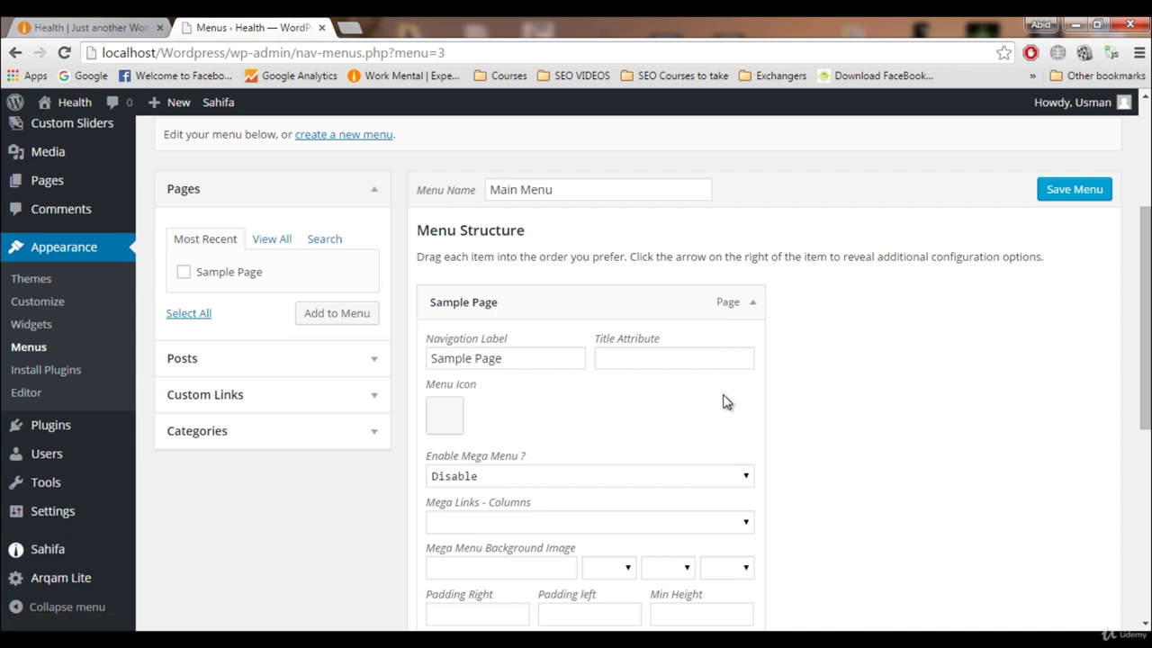
Remove the Sample Page and Facebook items from Main Menu
{"action": "scroll", "coordinate": [727, 402], "scroll_direction": "down", "scroll_amount": 3}
{"action": "scroll", "coordinate": [728, 390], "scroll_direction": "up", "scroll_amount": 3}
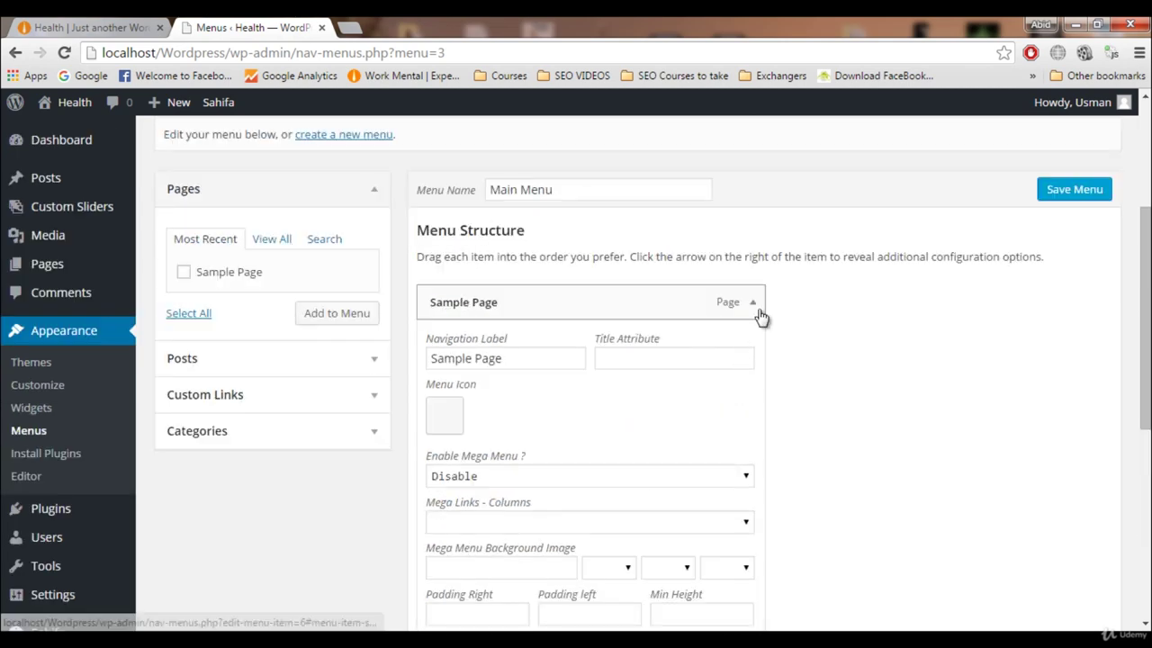
{"action": "scroll", "coordinate": [760, 317], "scroll_direction": "down", "scroll_amount": 5}
{"action": "left_click", "coordinate": [450, 288]}
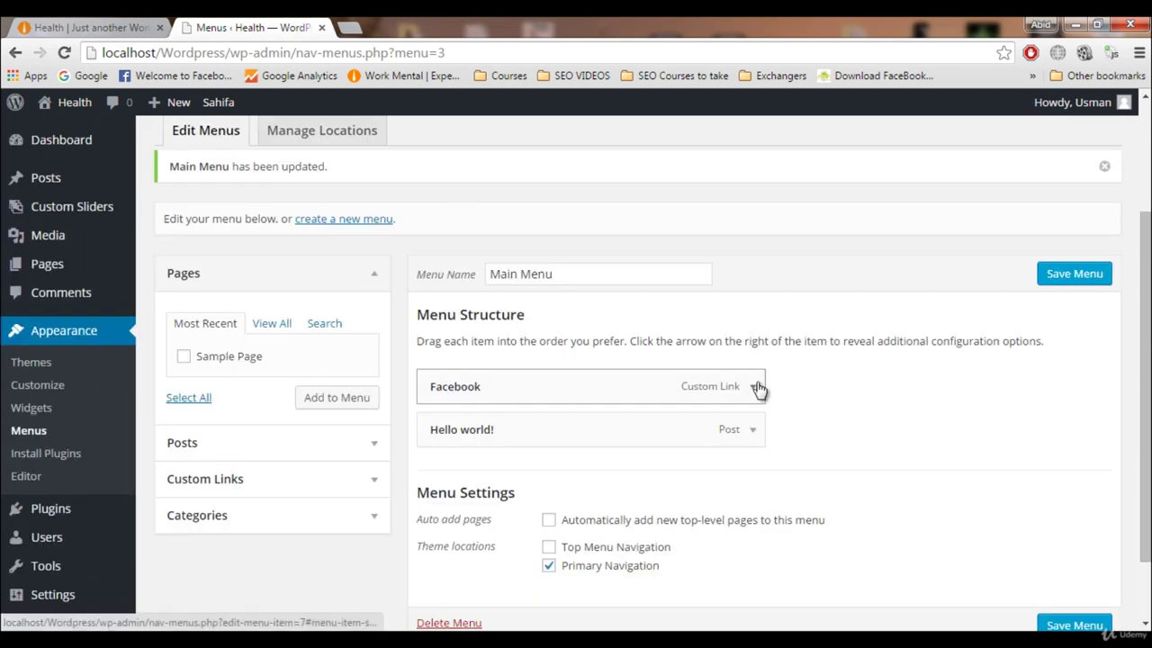
{"action": "left_click", "coordinate": [759, 385]}
{"action": "scroll", "coordinate": [759, 396], "scroll_direction": "down", "scroll_amount": 2}
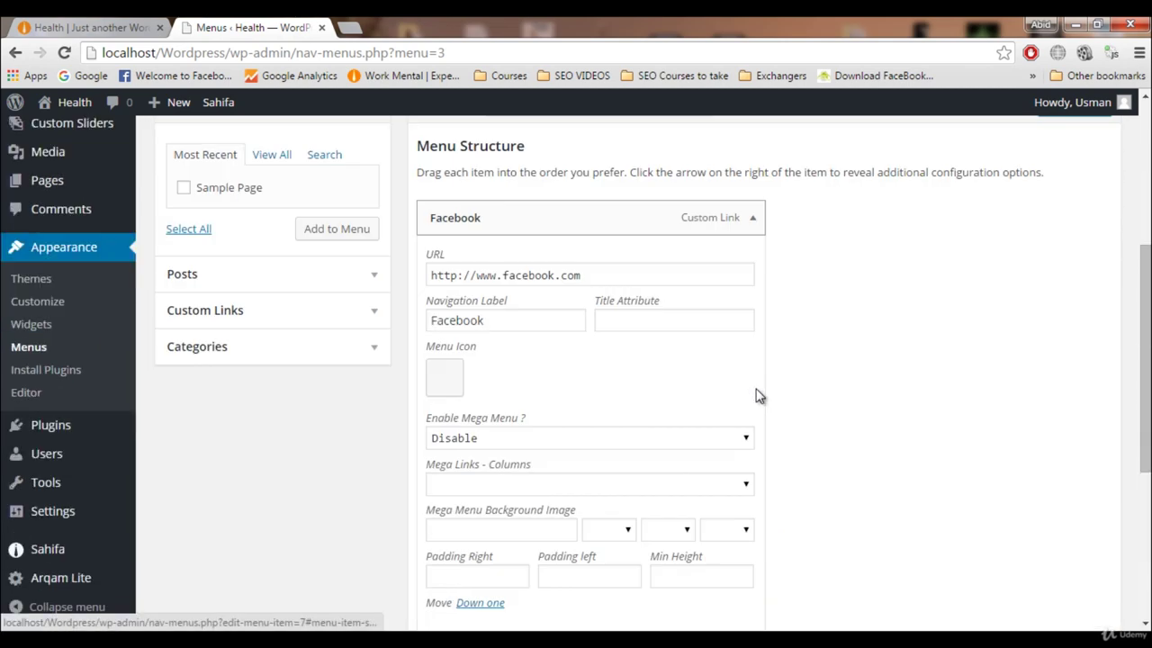
{"action": "scroll", "coordinate": [552, 476], "scroll_direction": "down", "scroll_amount": 3}
{"action": "left_click", "coordinate": [453, 475]}
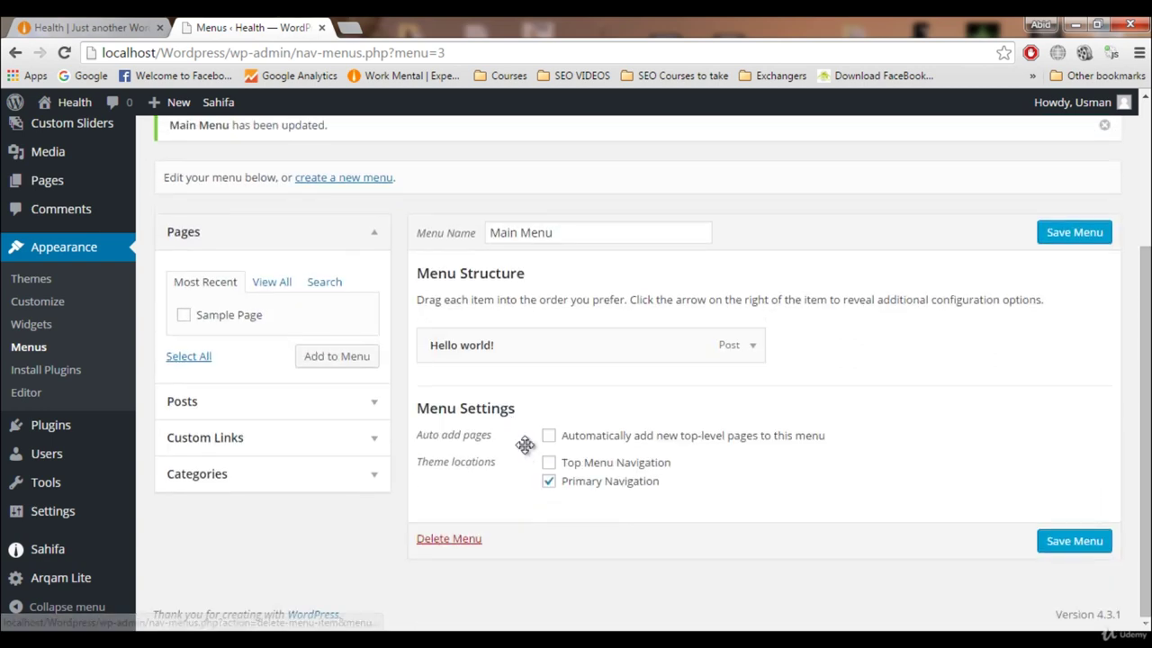
Remove the Hello world! item, leaving the menu structure empty
{"action": "scroll", "coordinate": [558, 450], "scroll_direction": "up", "scroll_amount": 1}
{"action": "scroll", "coordinate": [675, 387], "scroll_direction": "down", "scroll_amount": 1}
{"action": "left_click", "coordinate": [754, 350]}
{"action": "scroll", "coordinate": [617, 423], "scroll_direction": "down", "scroll_amount": 1}
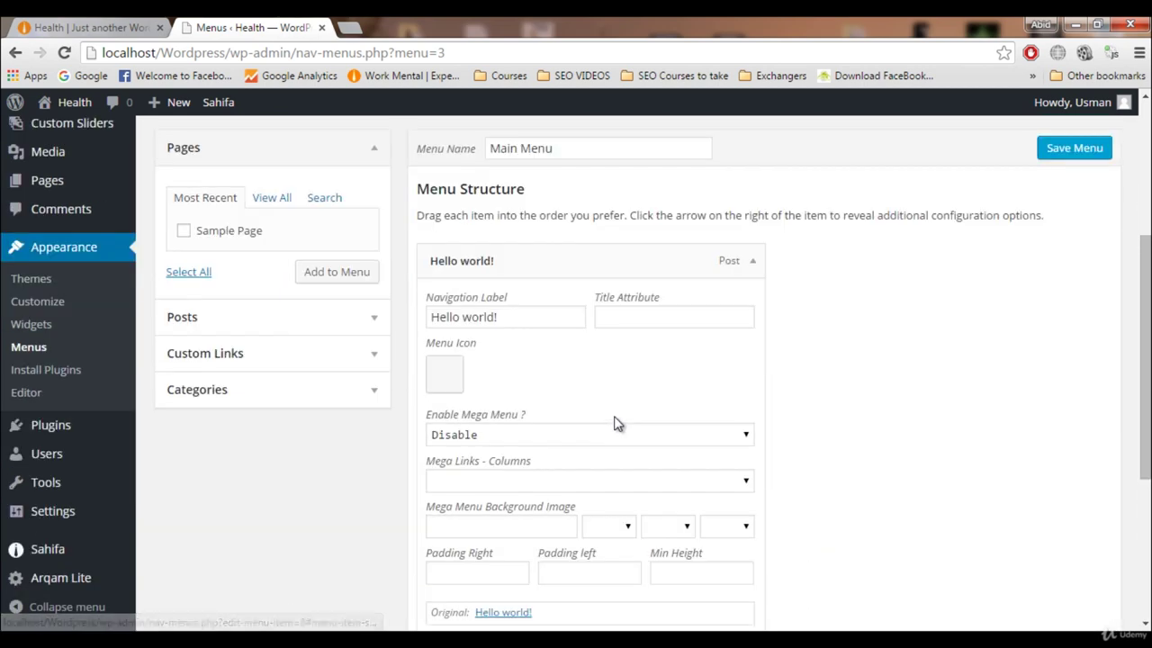
{"action": "scroll", "coordinate": [558, 458], "scroll_direction": "down", "scroll_amount": 2}
{"action": "left_click", "coordinate": [432, 476]}
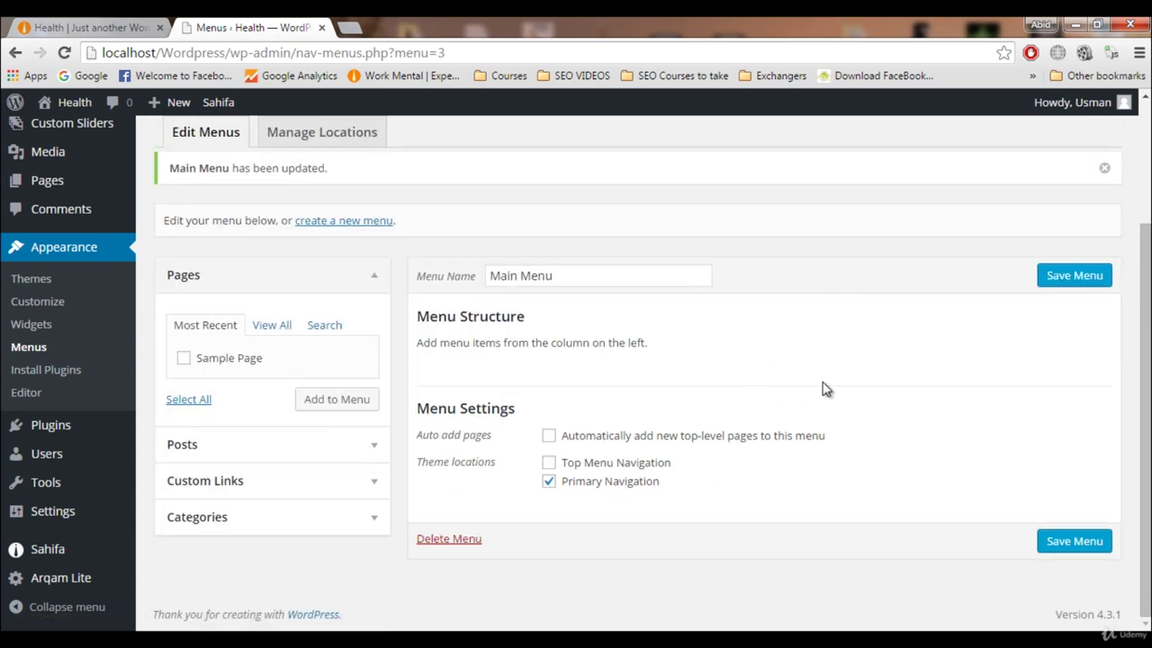
{"action": "scroll", "coordinate": [830, 400], "scroll_direction": "up", "scroll_amount": 1}
{"action": "scroll", "coordinate": [558, 450], "scroll_direction": "down", "scroll_amount": 1}
{"action": "mouse_move", "coordinate": [36, 182]}
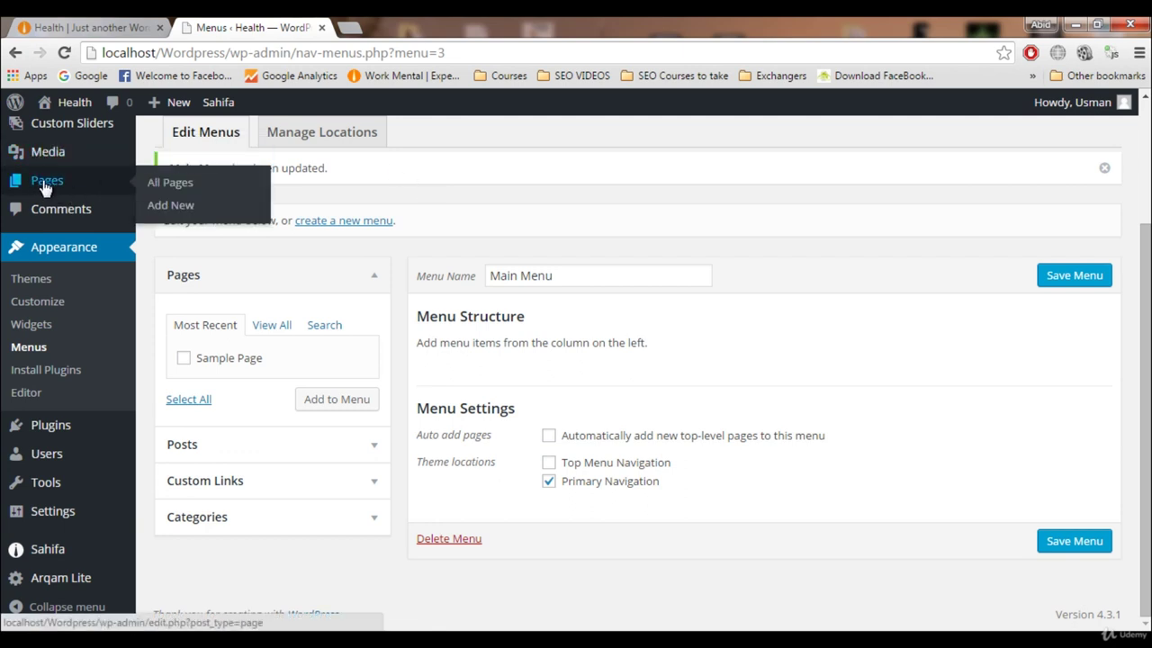
Stay on the menu page, save the emptied Main Menu, and open All Pages
{"action": "left_click", "coordinate": [45, 183]}
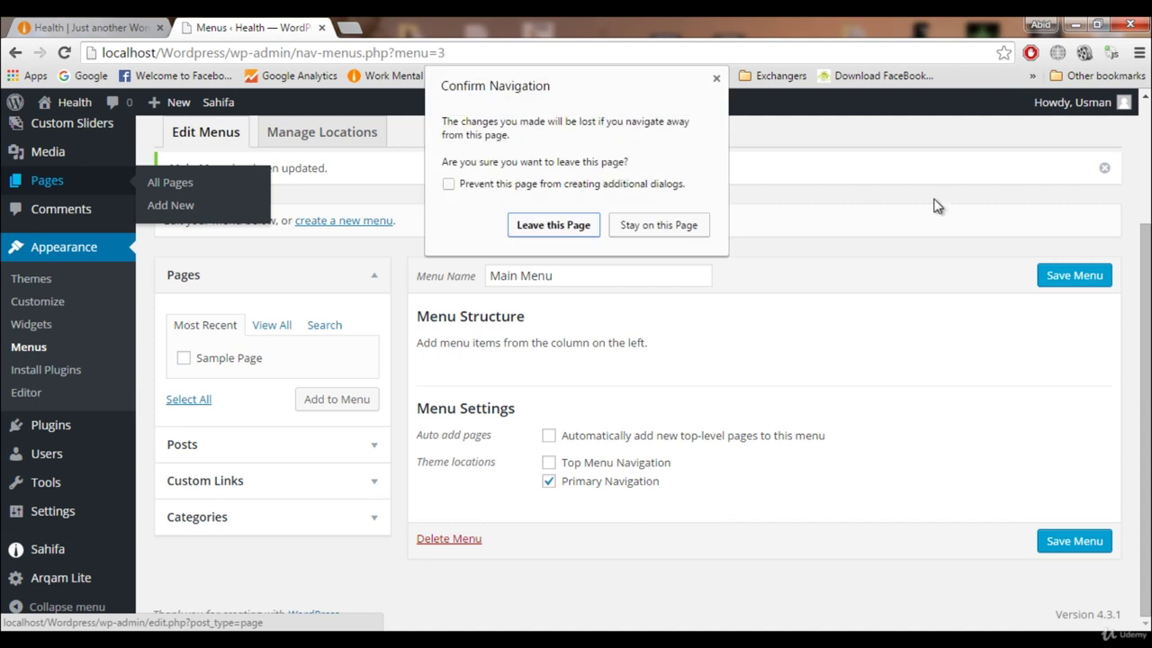
{"action": "left_click", "coordinate": [639, 226]}
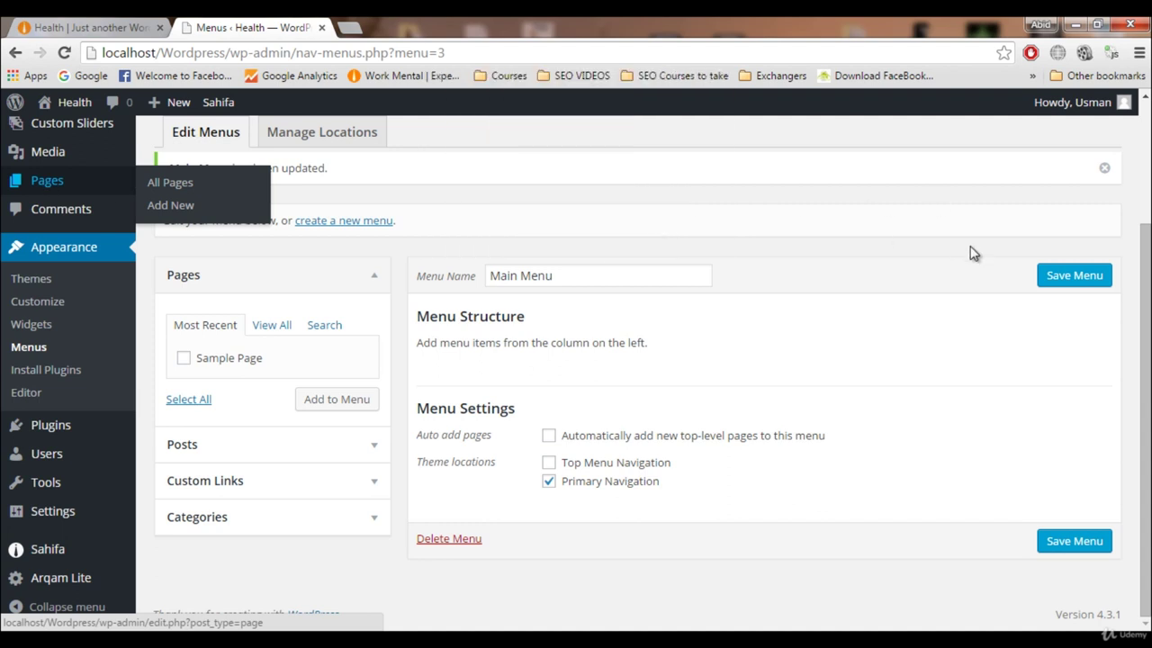
{"action": "left_click", "coordinate": [1043, 276]}
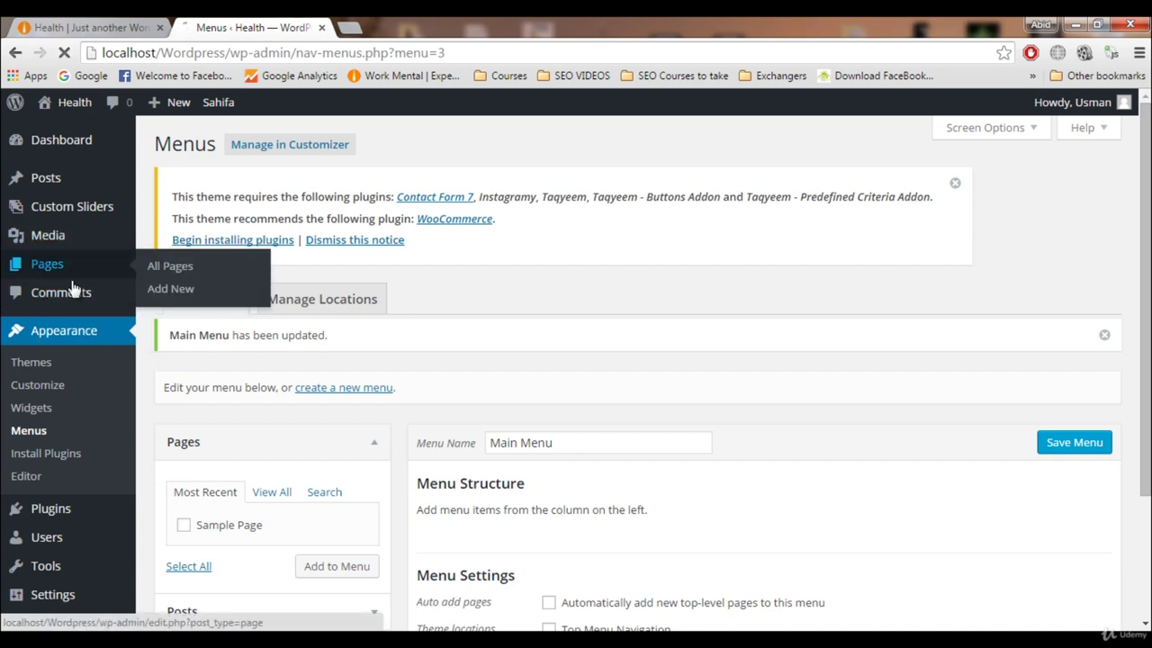
{"action": "left_click", "coordinate": [40, 272]}
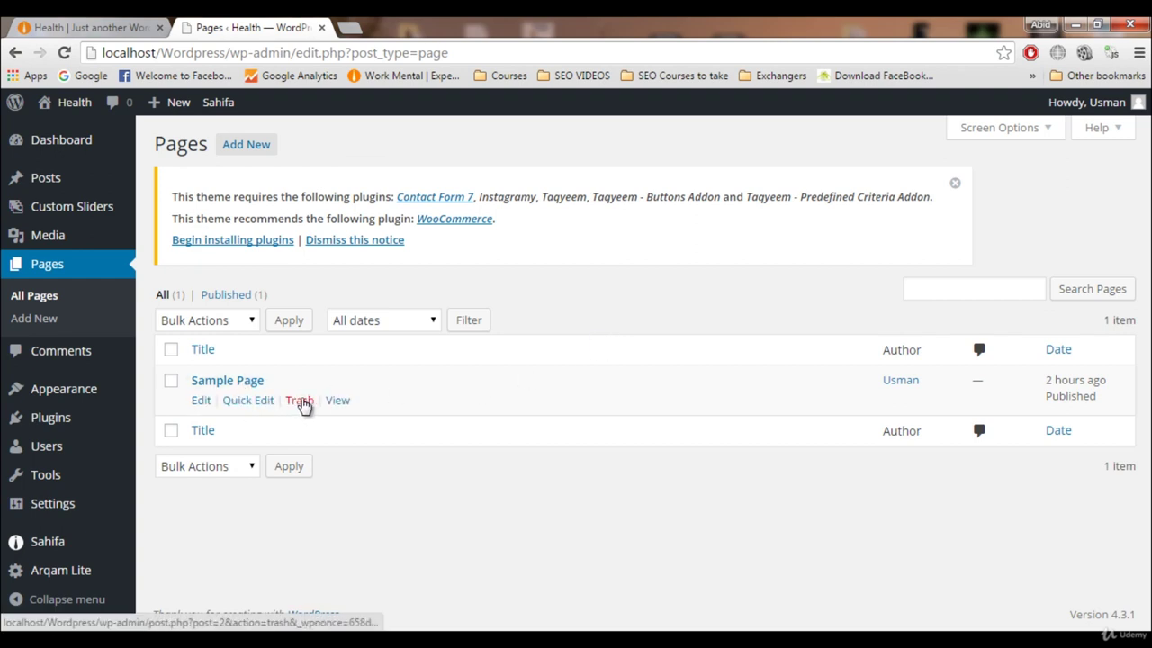
Trash Sample Page, permanently delete it from Trash, then go to the Posts list
{"action": "left_click", "coordinate": [302, 401]}
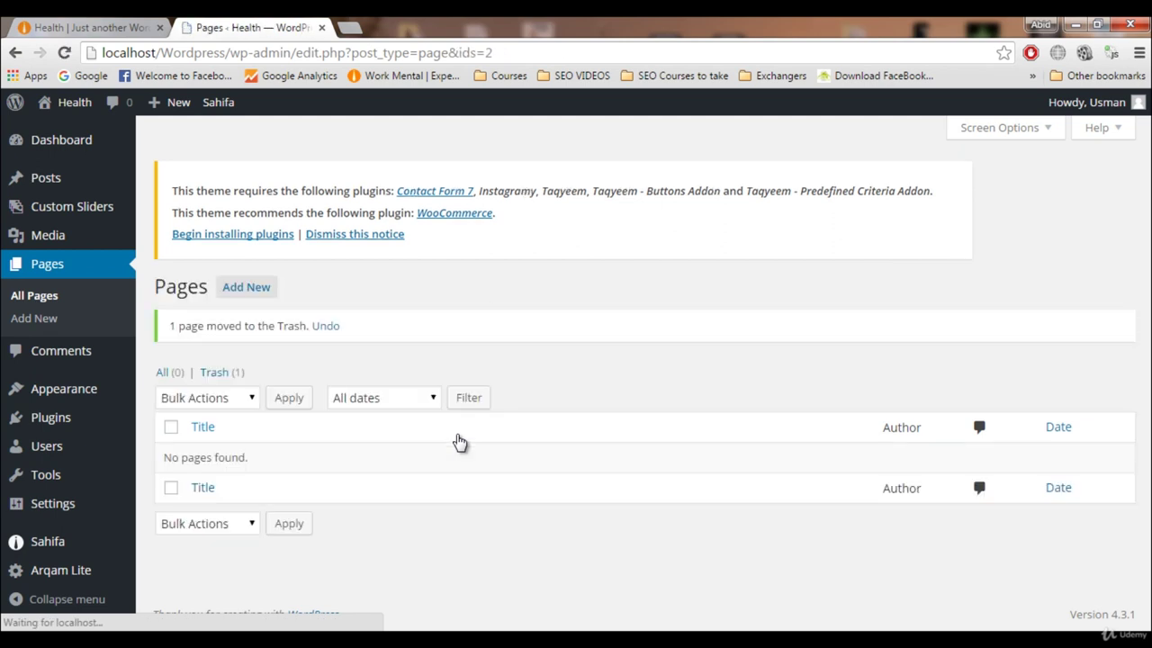
{"action": "left_click", "coordinate": [222, 343]}
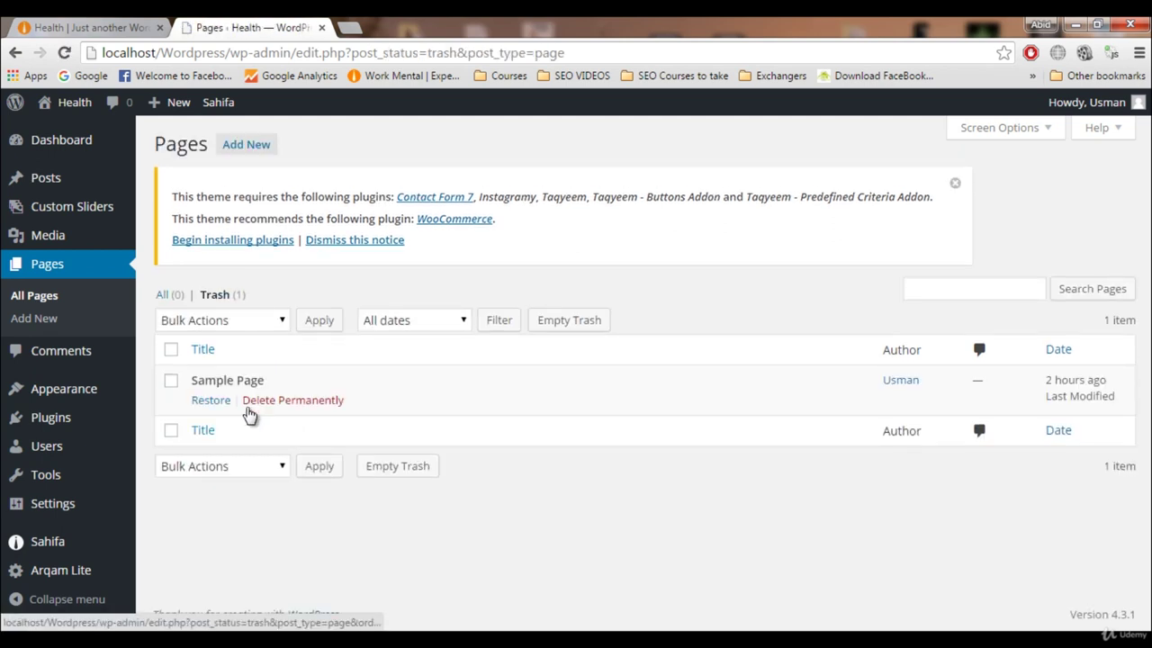
{"action": "left_click", "coordinate": [281, 401]}
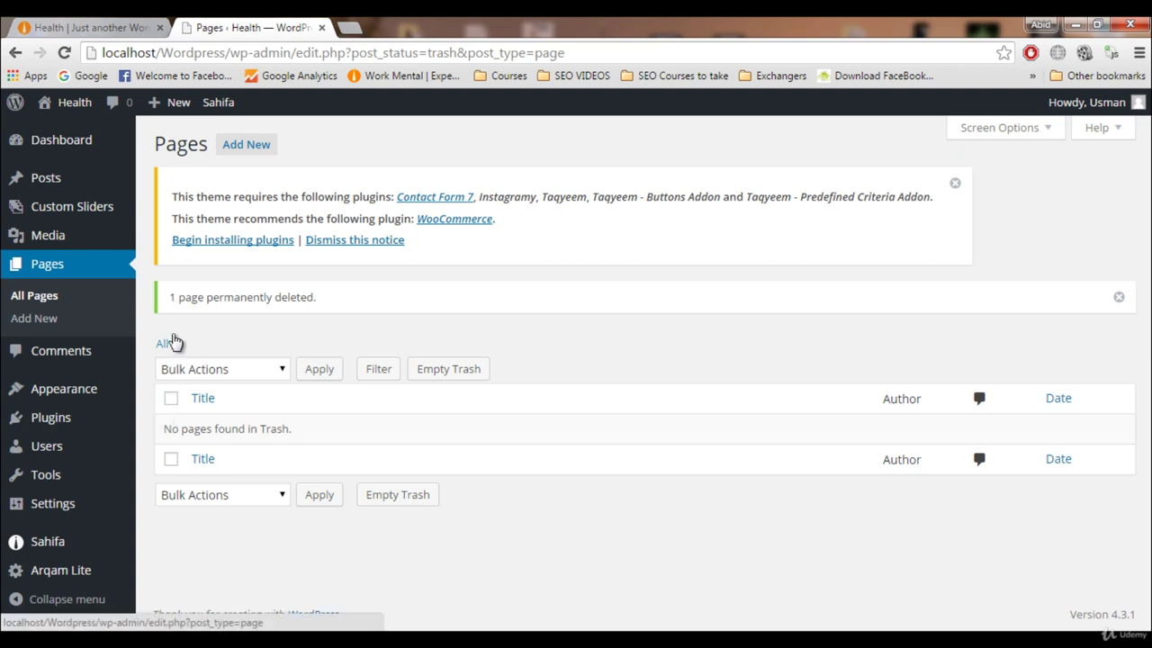
{"action": "left_click", "coordinate": [39, 185]}
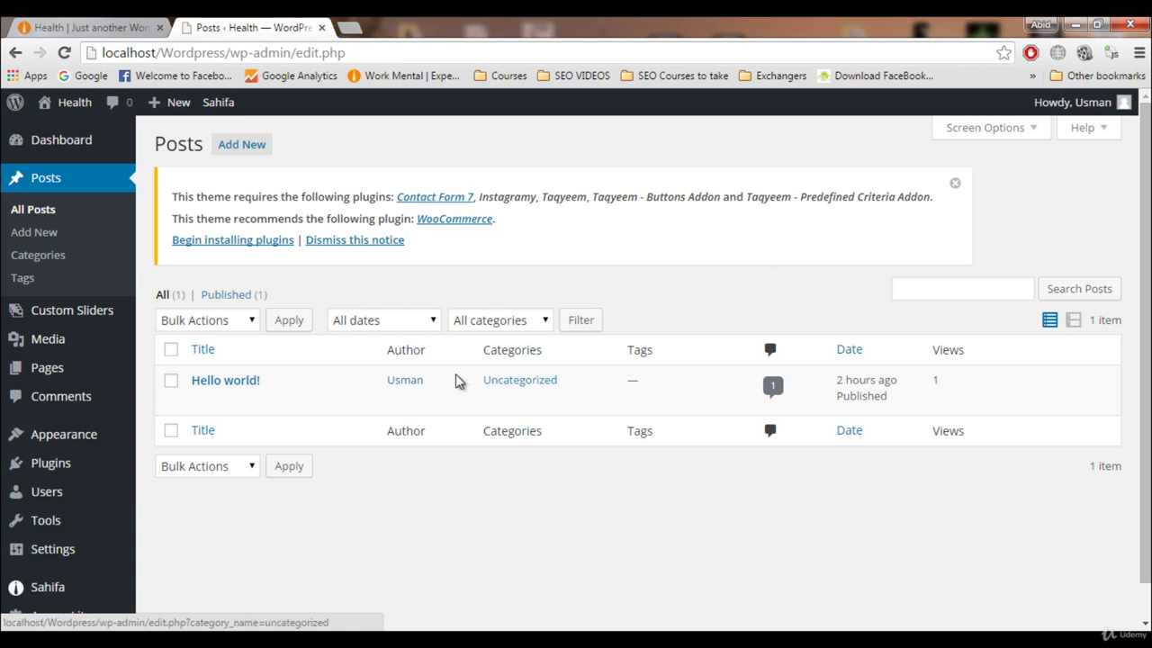
Trash the Hello world! post, permanently delete it, then go to Comments
{"action": "mouse_move", "coordinate": [206, 387]}
{"action": "left_click", "coordinate": [306, 402]}
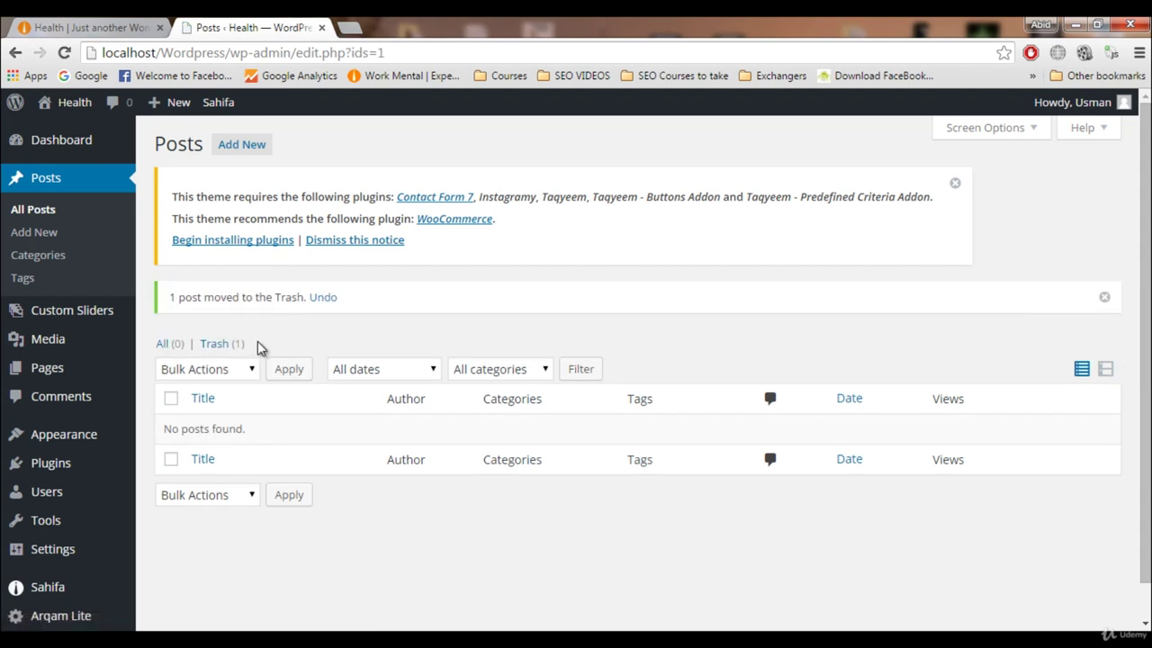
{"action": "left_click", "coordinate": [232, 348]}
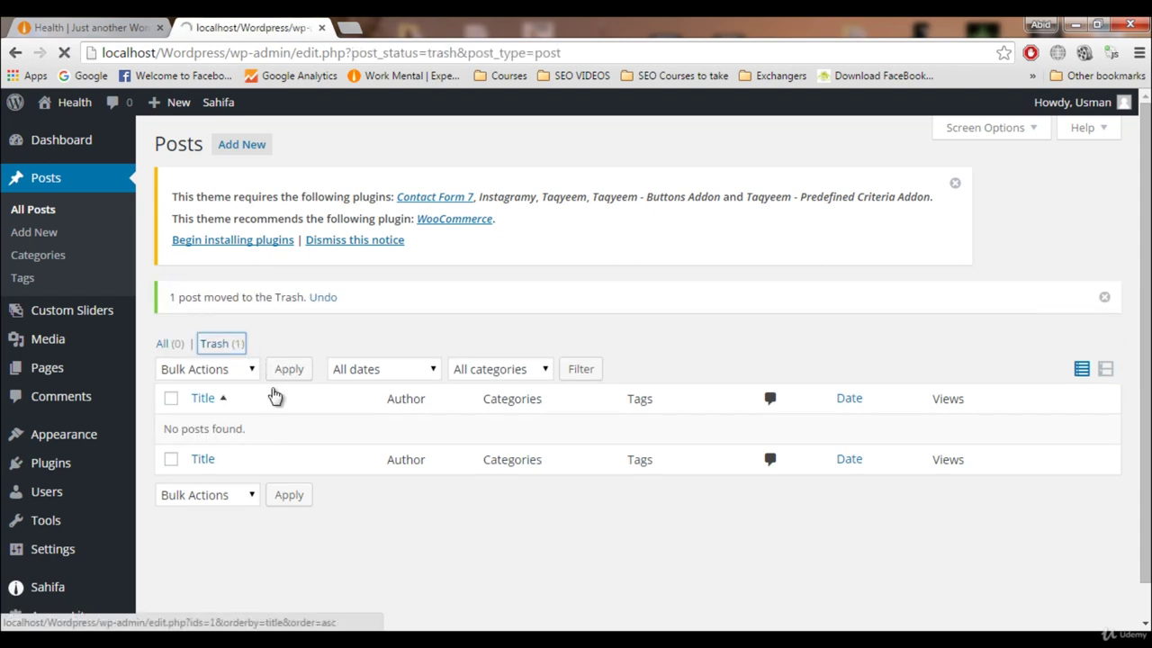
{"action": "left_click", "coordinate": [270, 401]}
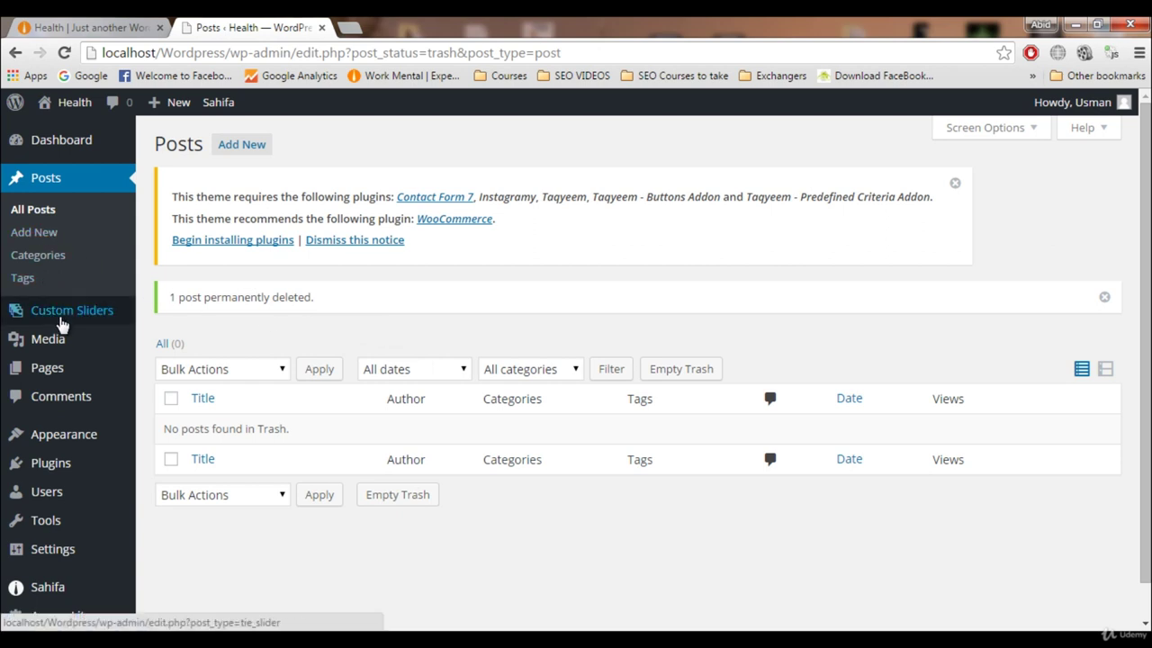
{"action": "left_click", "coordinate": [63, 396]}
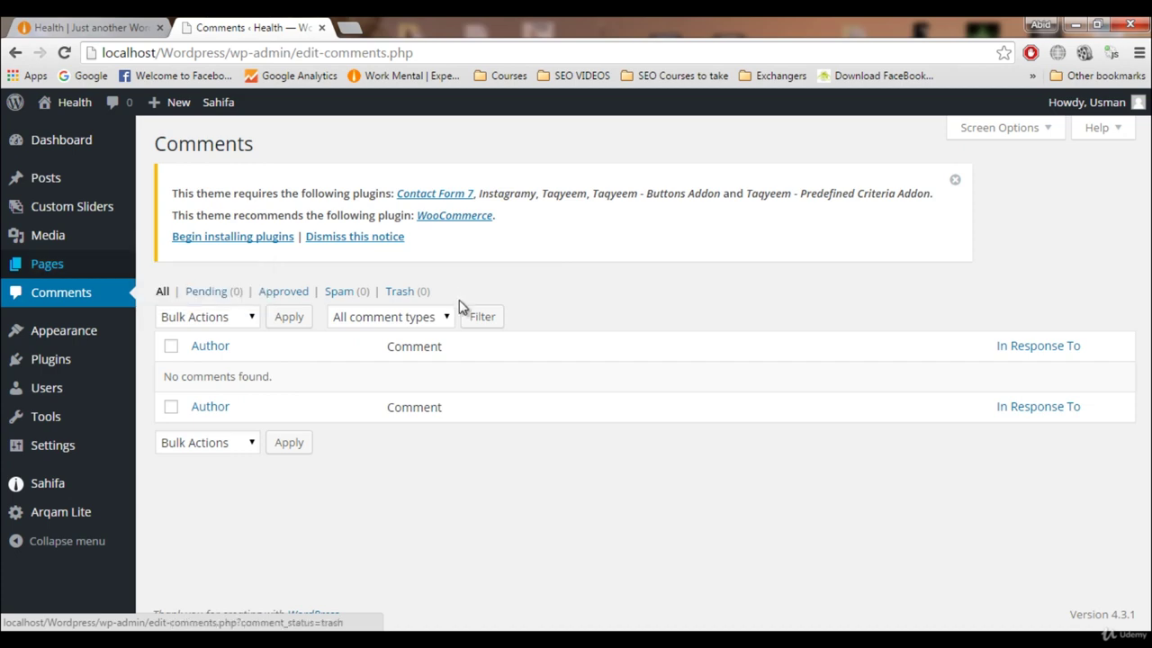
Reload the live Sahifa site and home page to confirm the empty nav bar and Not Found
{"action": "key", "text": "ctrl+shift+Tab"}
{"action": "scroll", "coordinate": [69, 285], "scroll_direction": "down", "scroll_amount": 5}
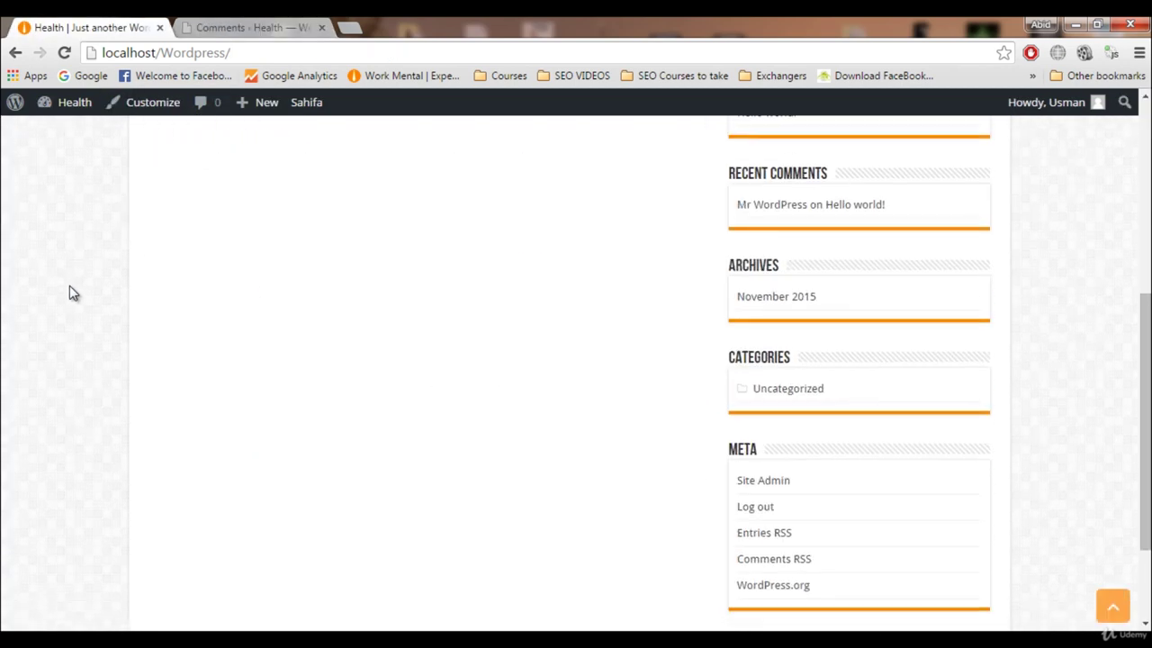
{"action": "scroll", "coordinate": [69, 285], "scroll_direction": "up", "scroll_amount": 5}
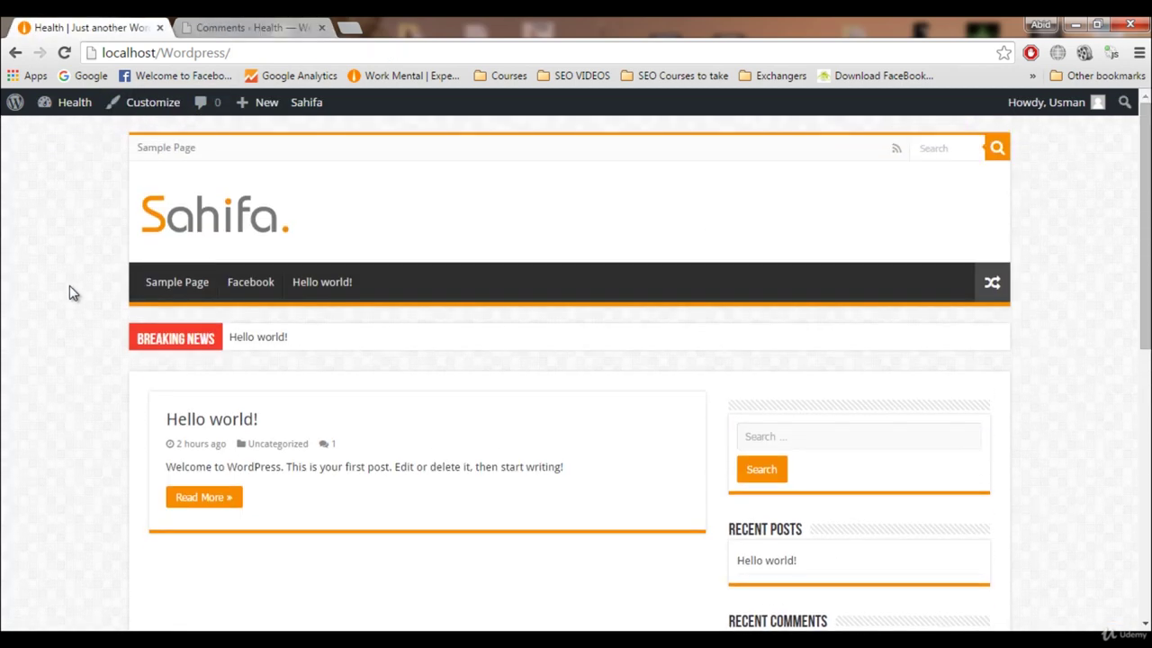
{"action": "left_click", "coordinate": [62, 54]}
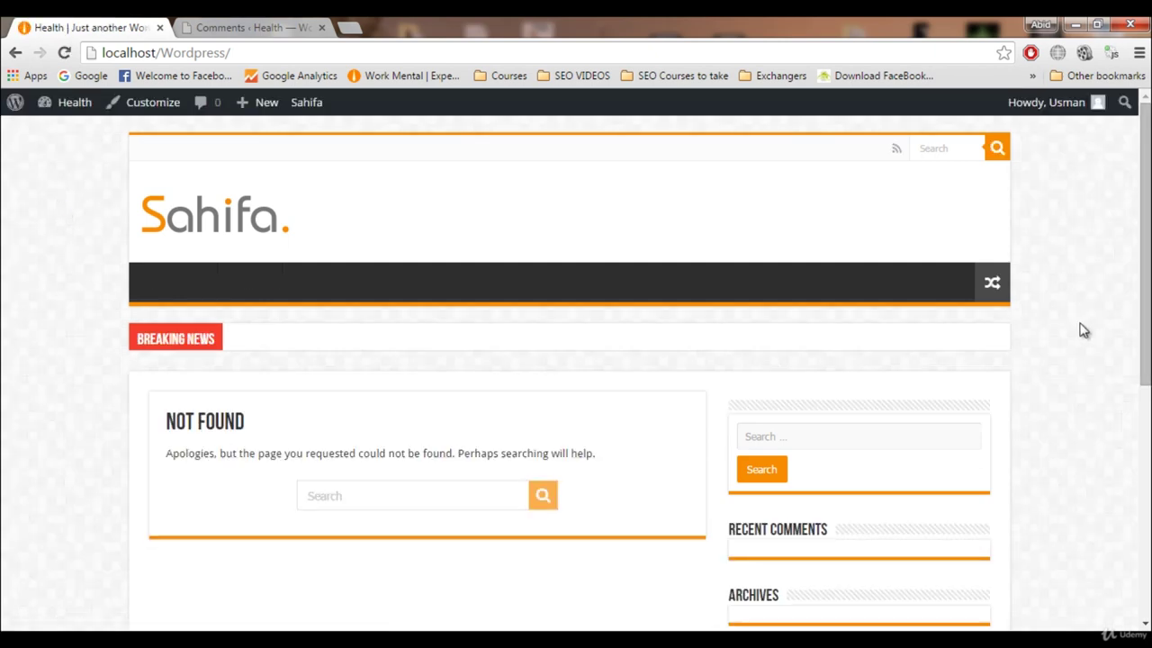
{"action": "scroll", "coordinate": [1021, 348], "scroll_direction": "down", "scroll_amount": 5}
{"action": "scroll", "coordinate": [1021, 349], "scroll_direction": "up", "scroll_amount": 2}
{"action": "scroll", "coordinate": [1020, 347], "scroll_direction": "up", "scroll_amount": 3}
{"action": "left_click", "coordinate": [221, 225]}
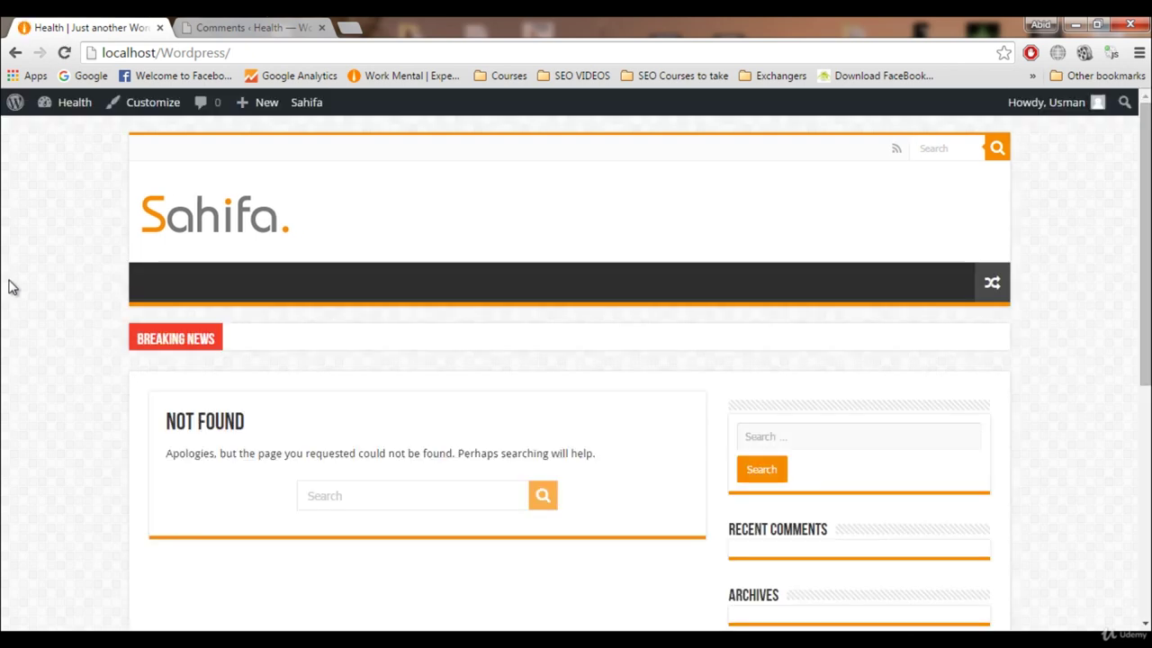
{"action": "scroll", "coordinate": [1035, 378], "scroll_direction": "down", "scroll_amount": 4}
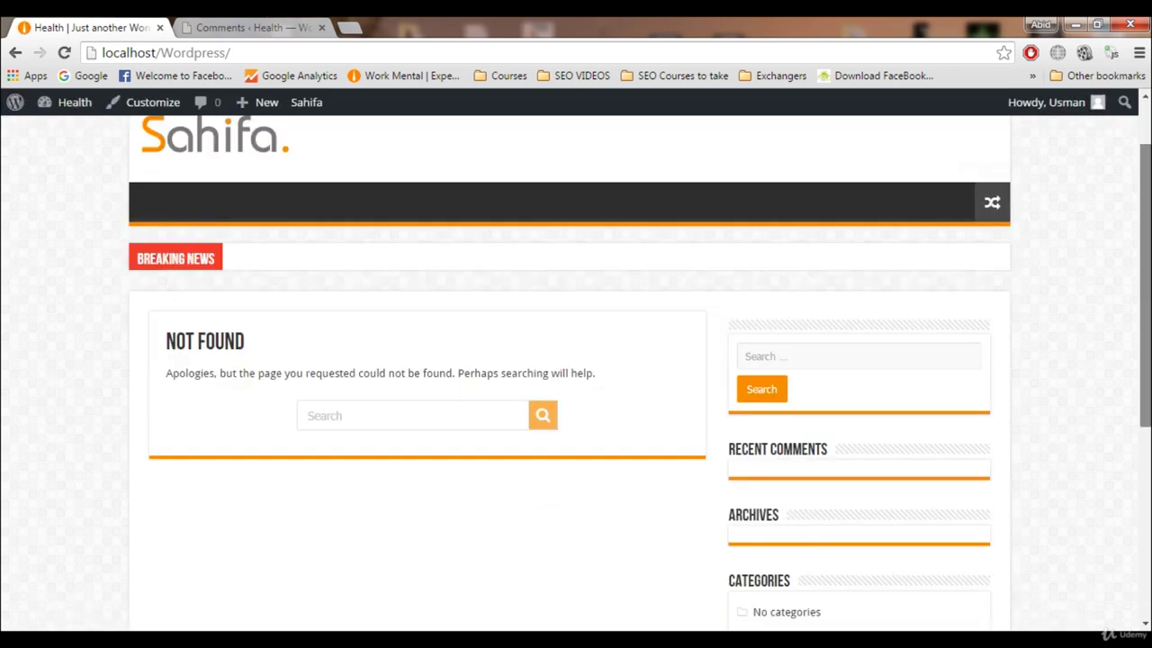
{"action": "scroll", "coordinate": [1112, 405], "scroll_direction": "up", "scroll_amount": 4}
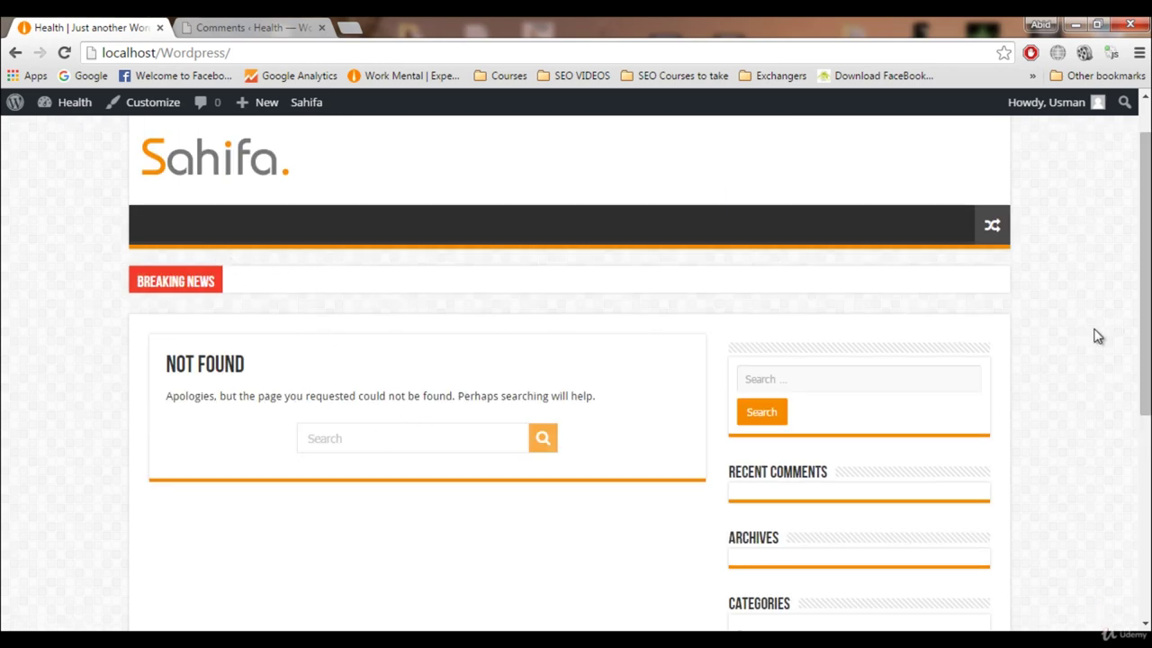
{"action": "scroll", "coordinate": [1124, 271], "scroll_direction": "up", "scroll_amount": 1}
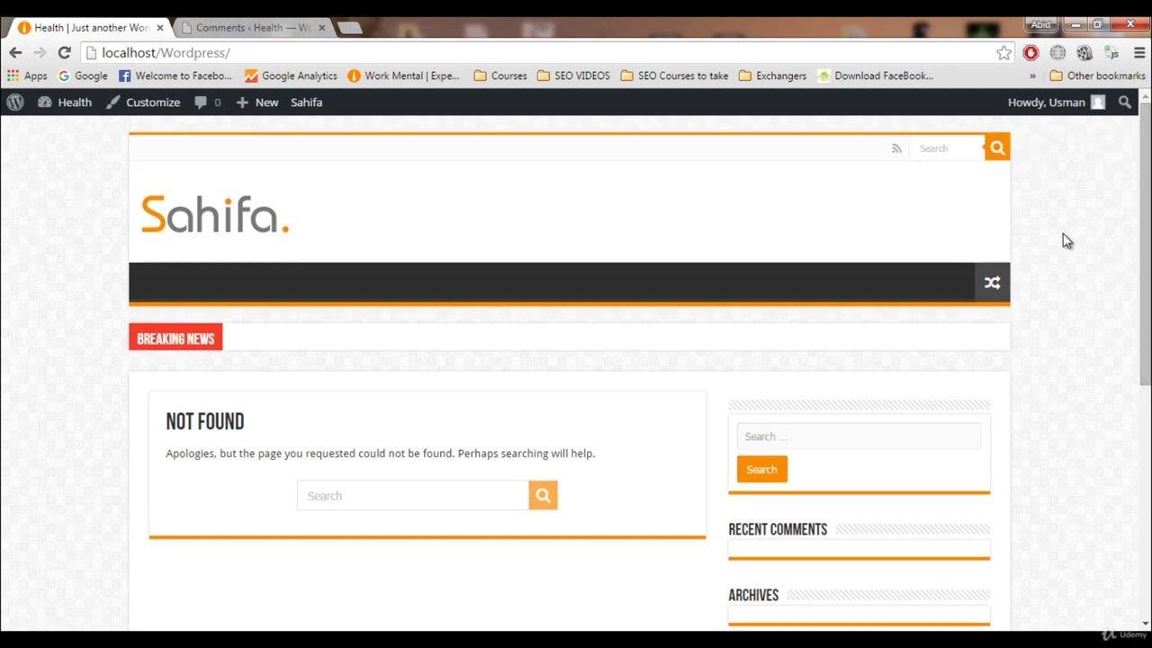
{"action": "mouse_move", "coordinate": [1144, 241]}
{"action": "left_mouse_down"}
{"action": "mouse_move", "coordinate": [1144, 486]}
{"action": "mouse_move", "coordinate": [1145, 243]}
{"action": "left_mouse_up"}
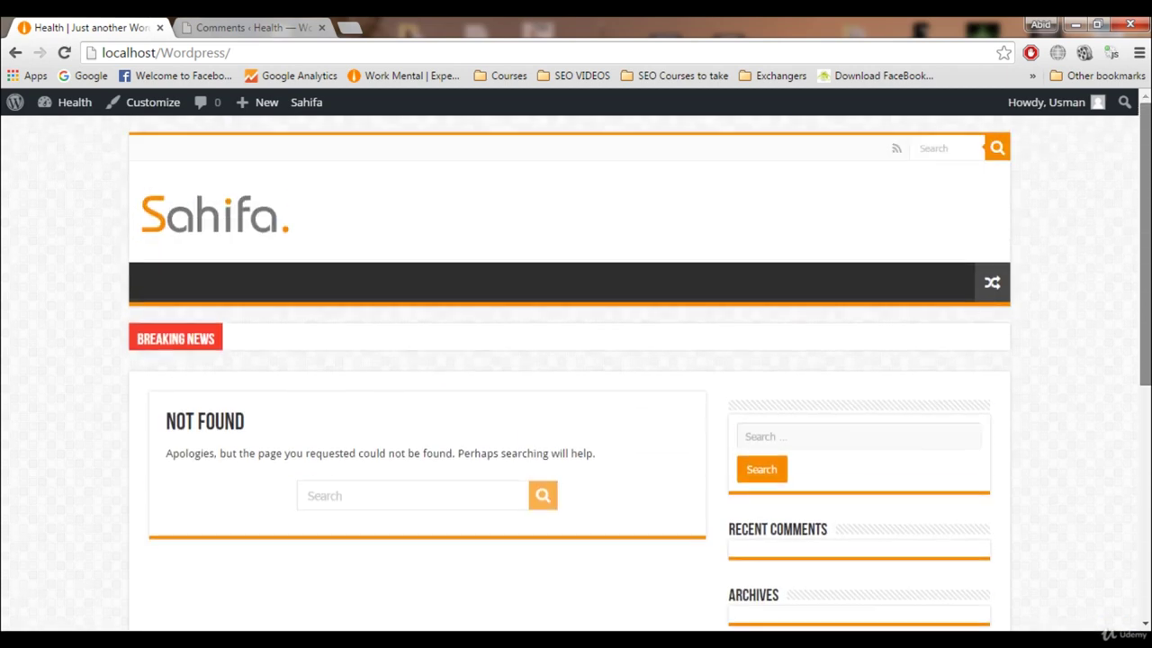